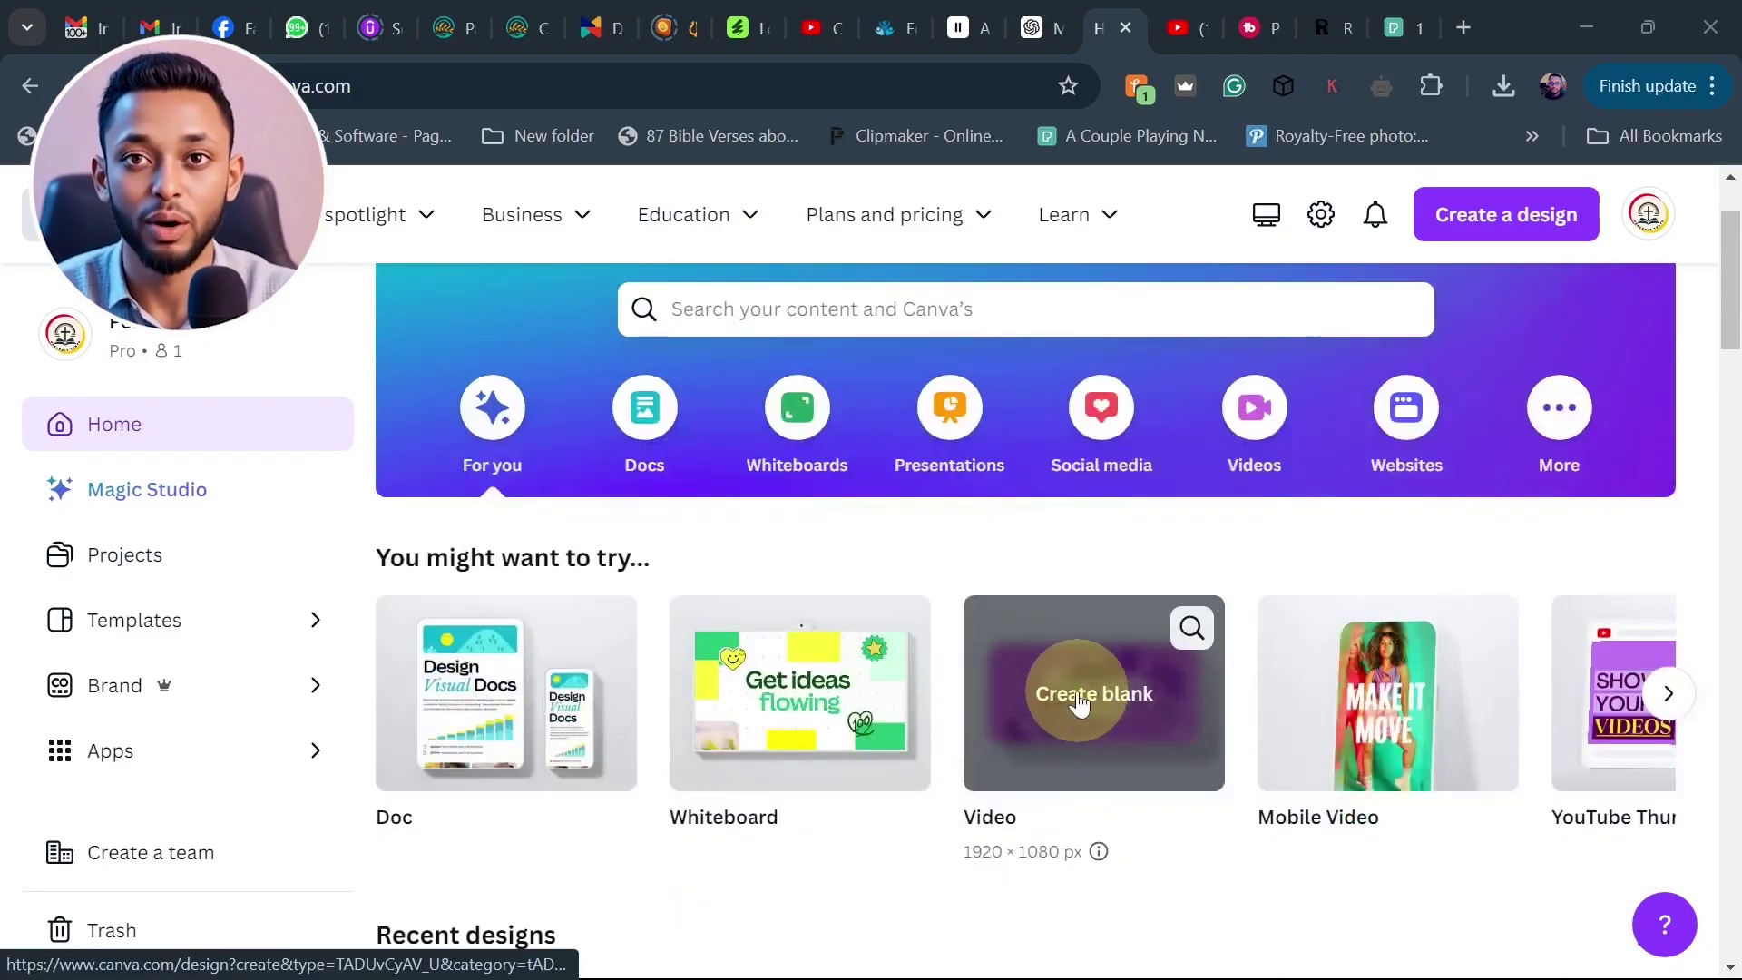
Start a blank video and add a landscape rectangular photo frame from Elements
click(1077, 699)
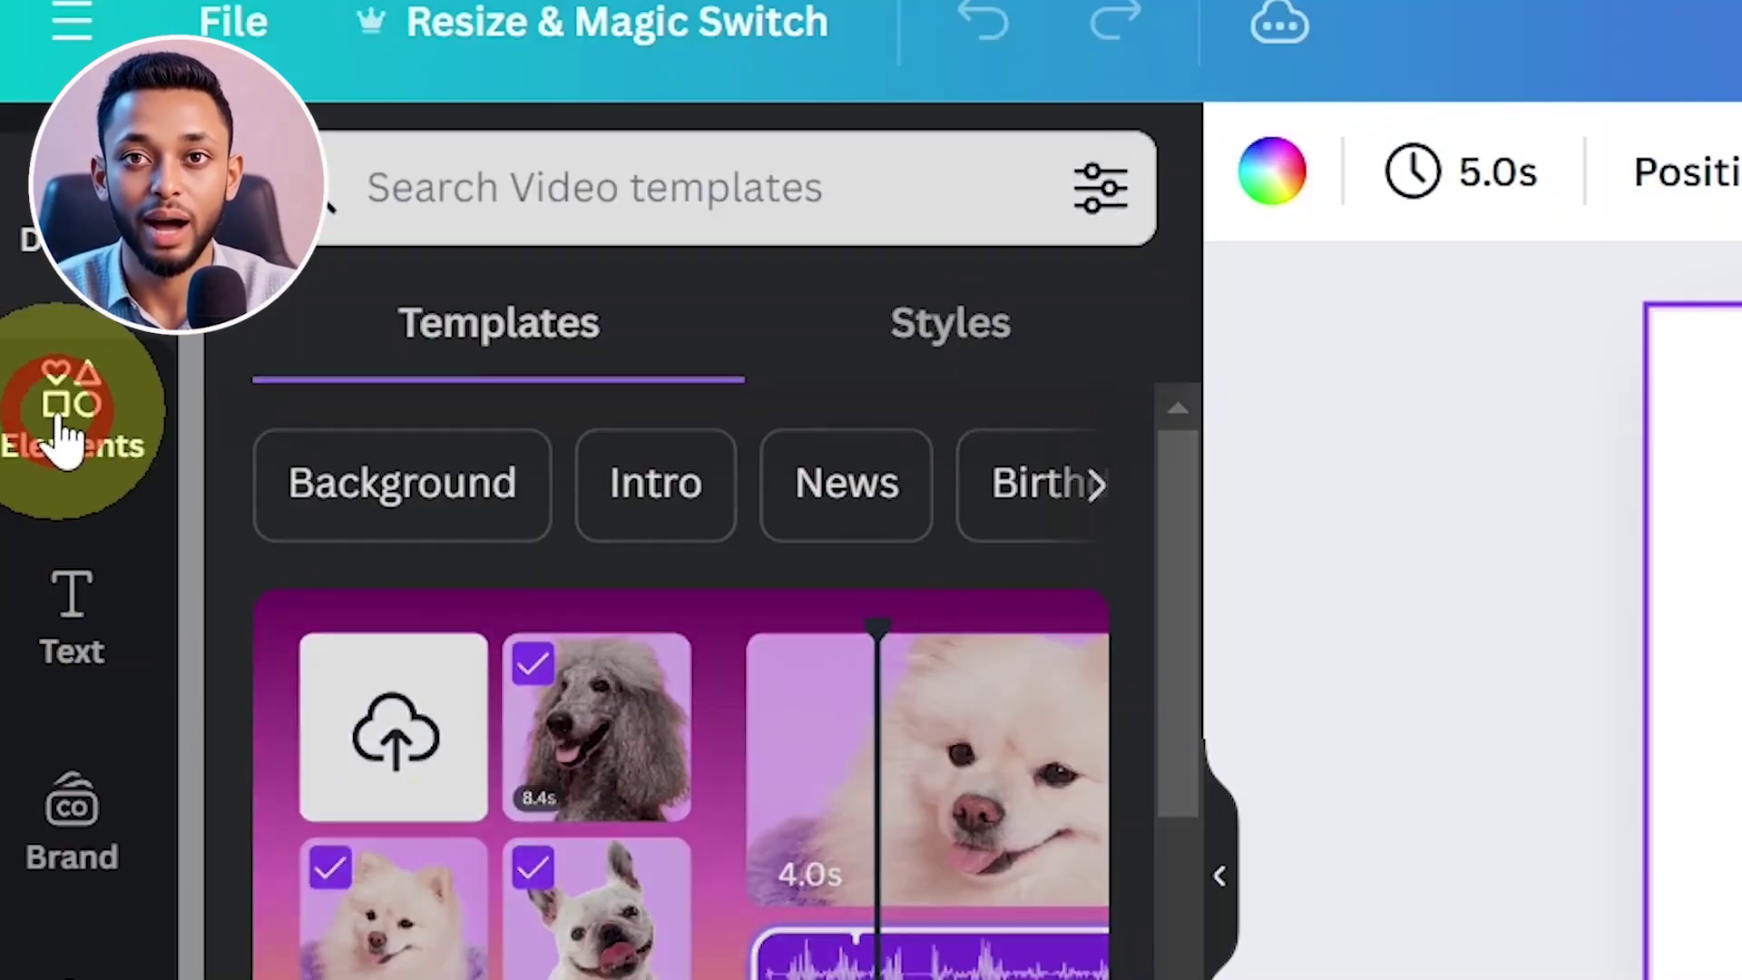
click(63, 436)
click(423, 214)
click(467, 455)
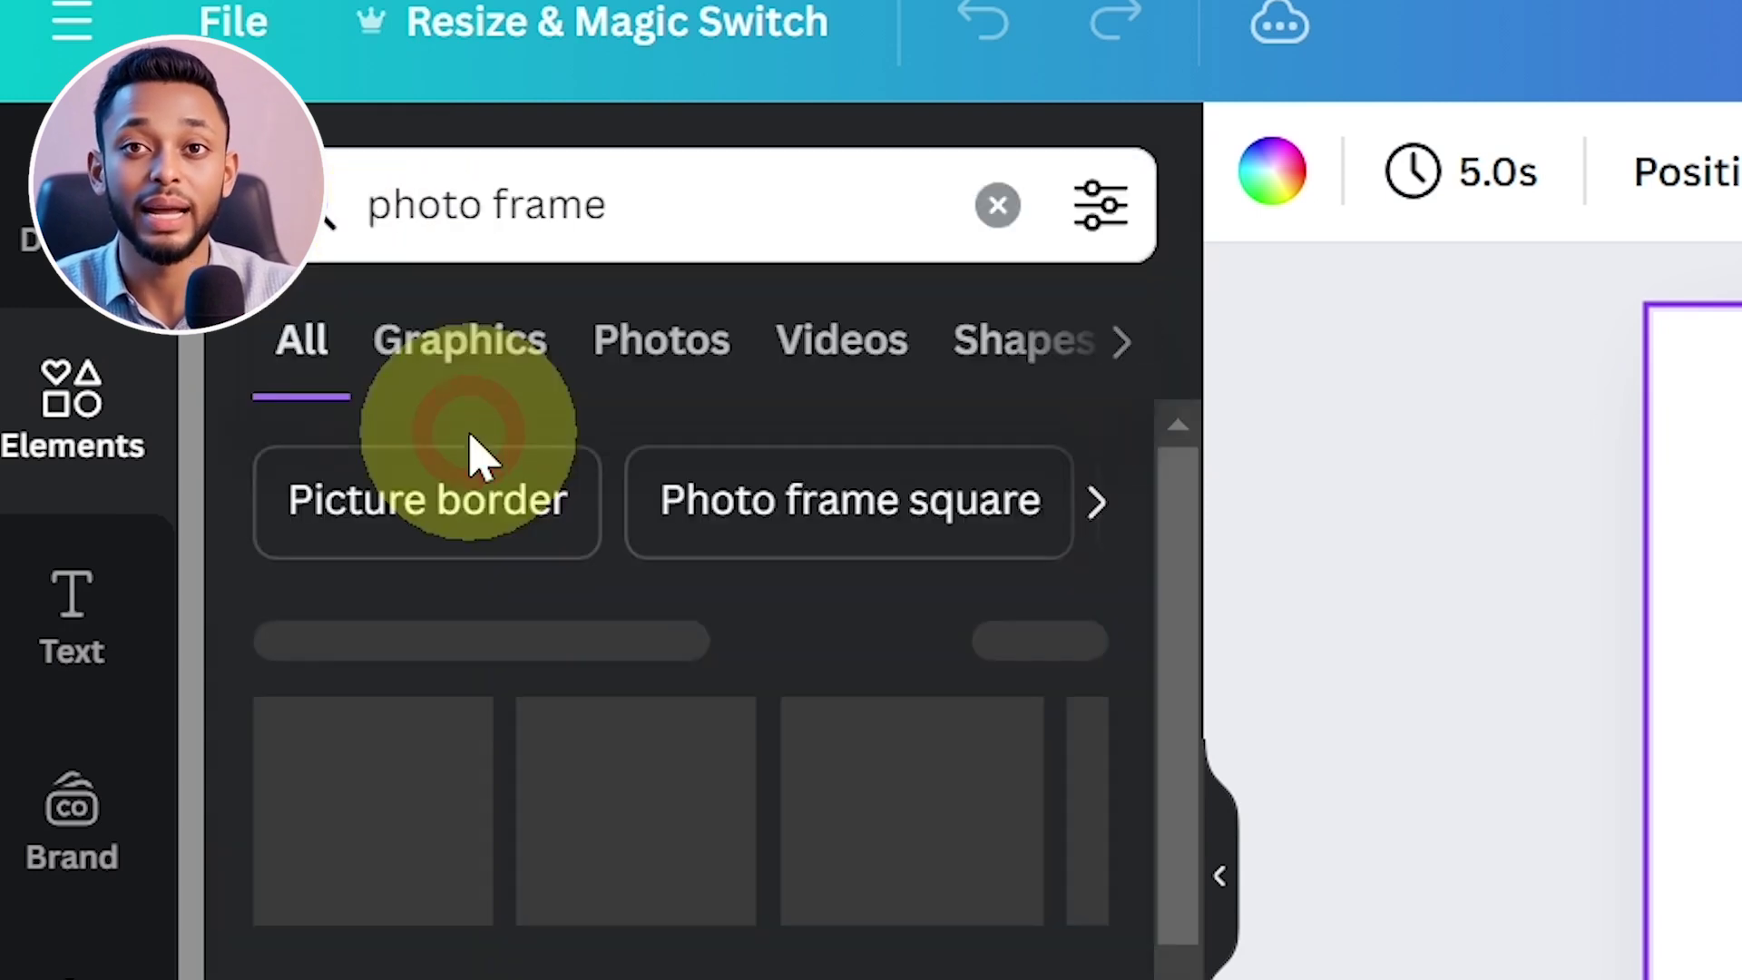
click(1046, 646)
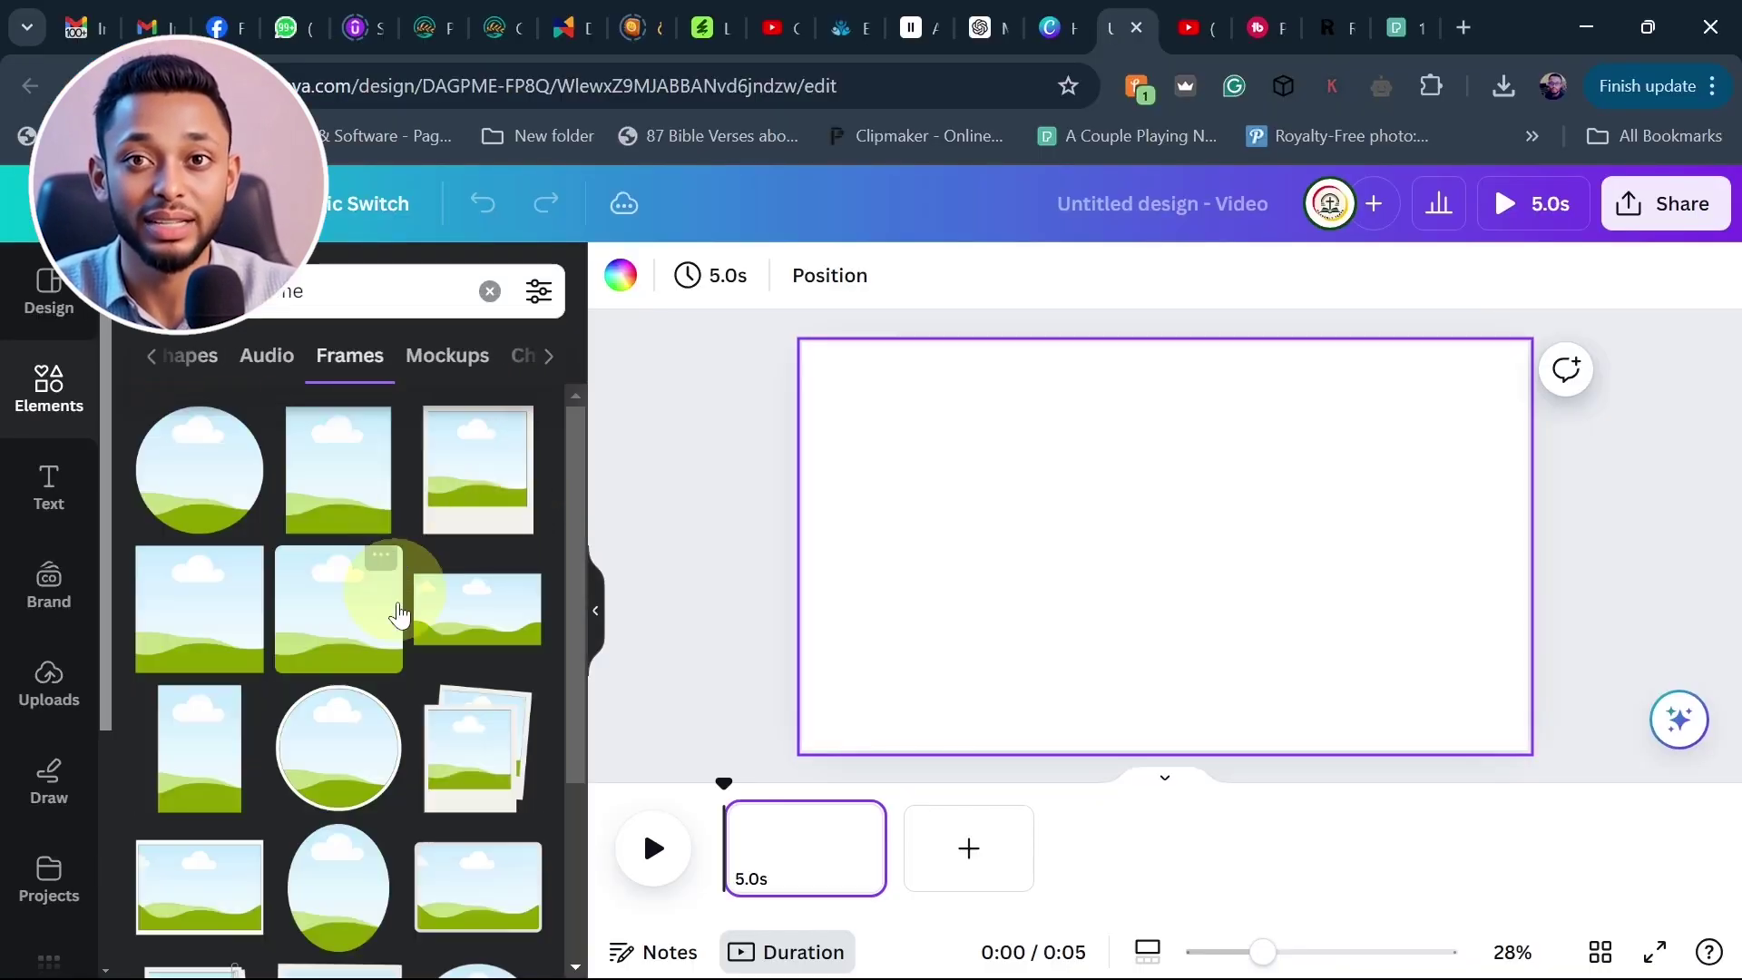
click(195, 889)
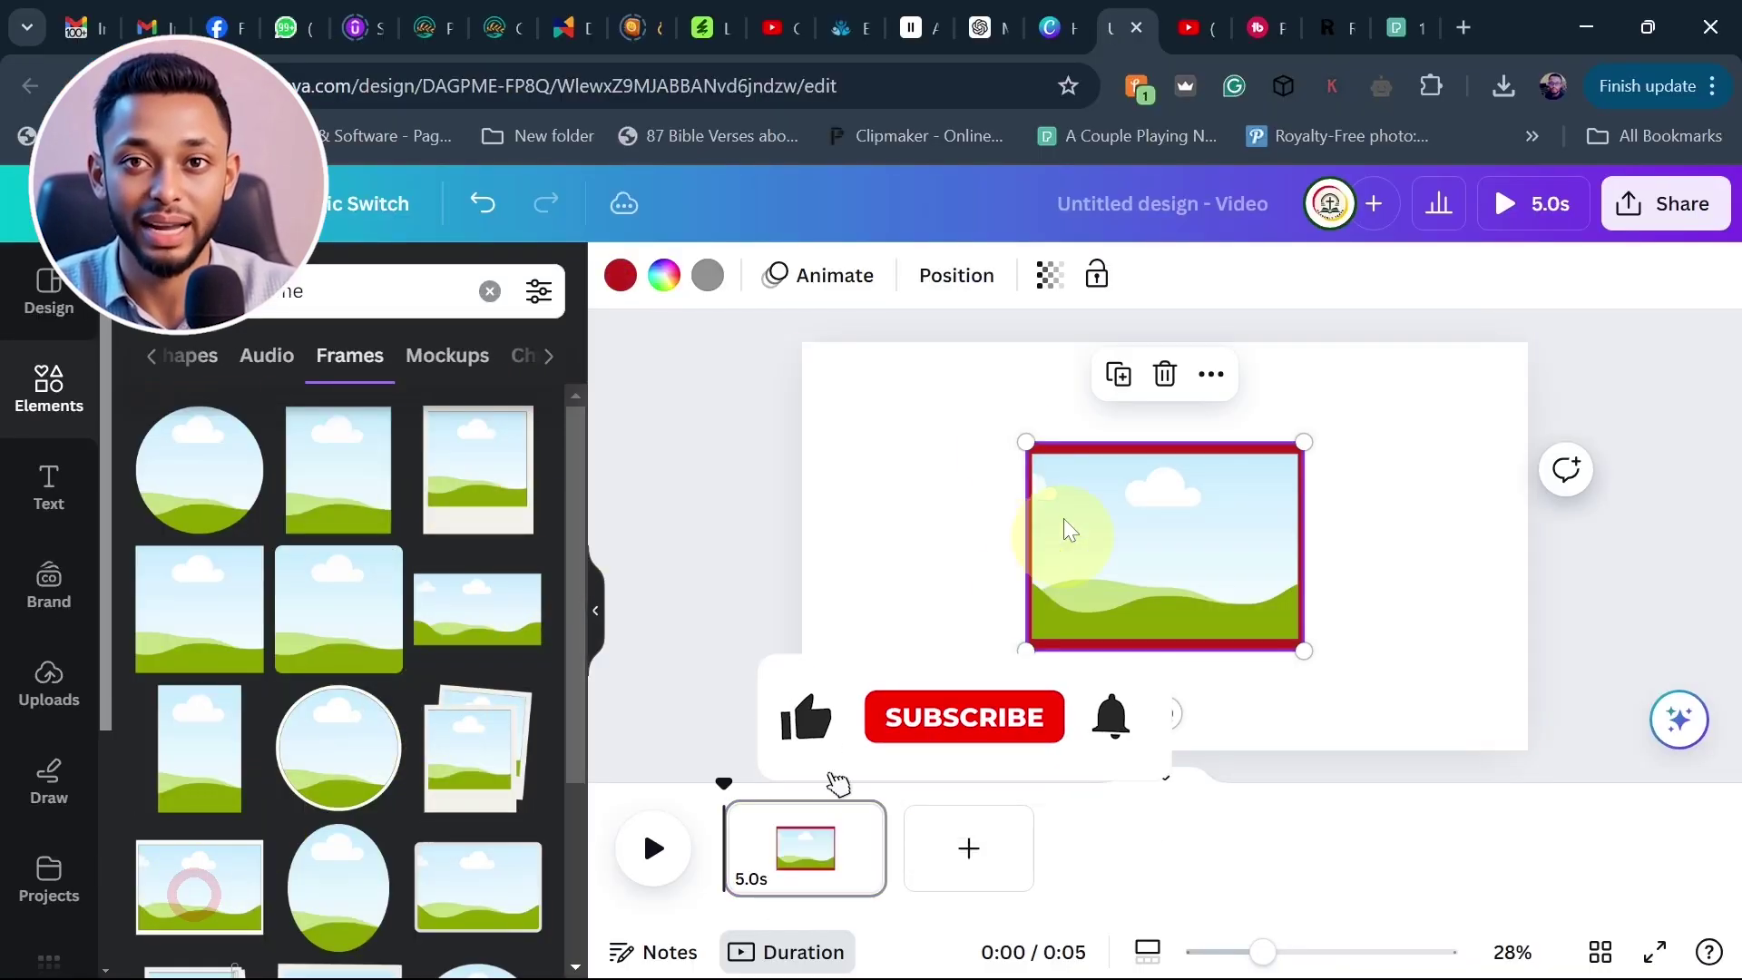
Enlarge the photo frame, change its border from red to white, and show the uploads
drag(1026, 442, 973, 402)
drag(1304, 650, 1352, 687)
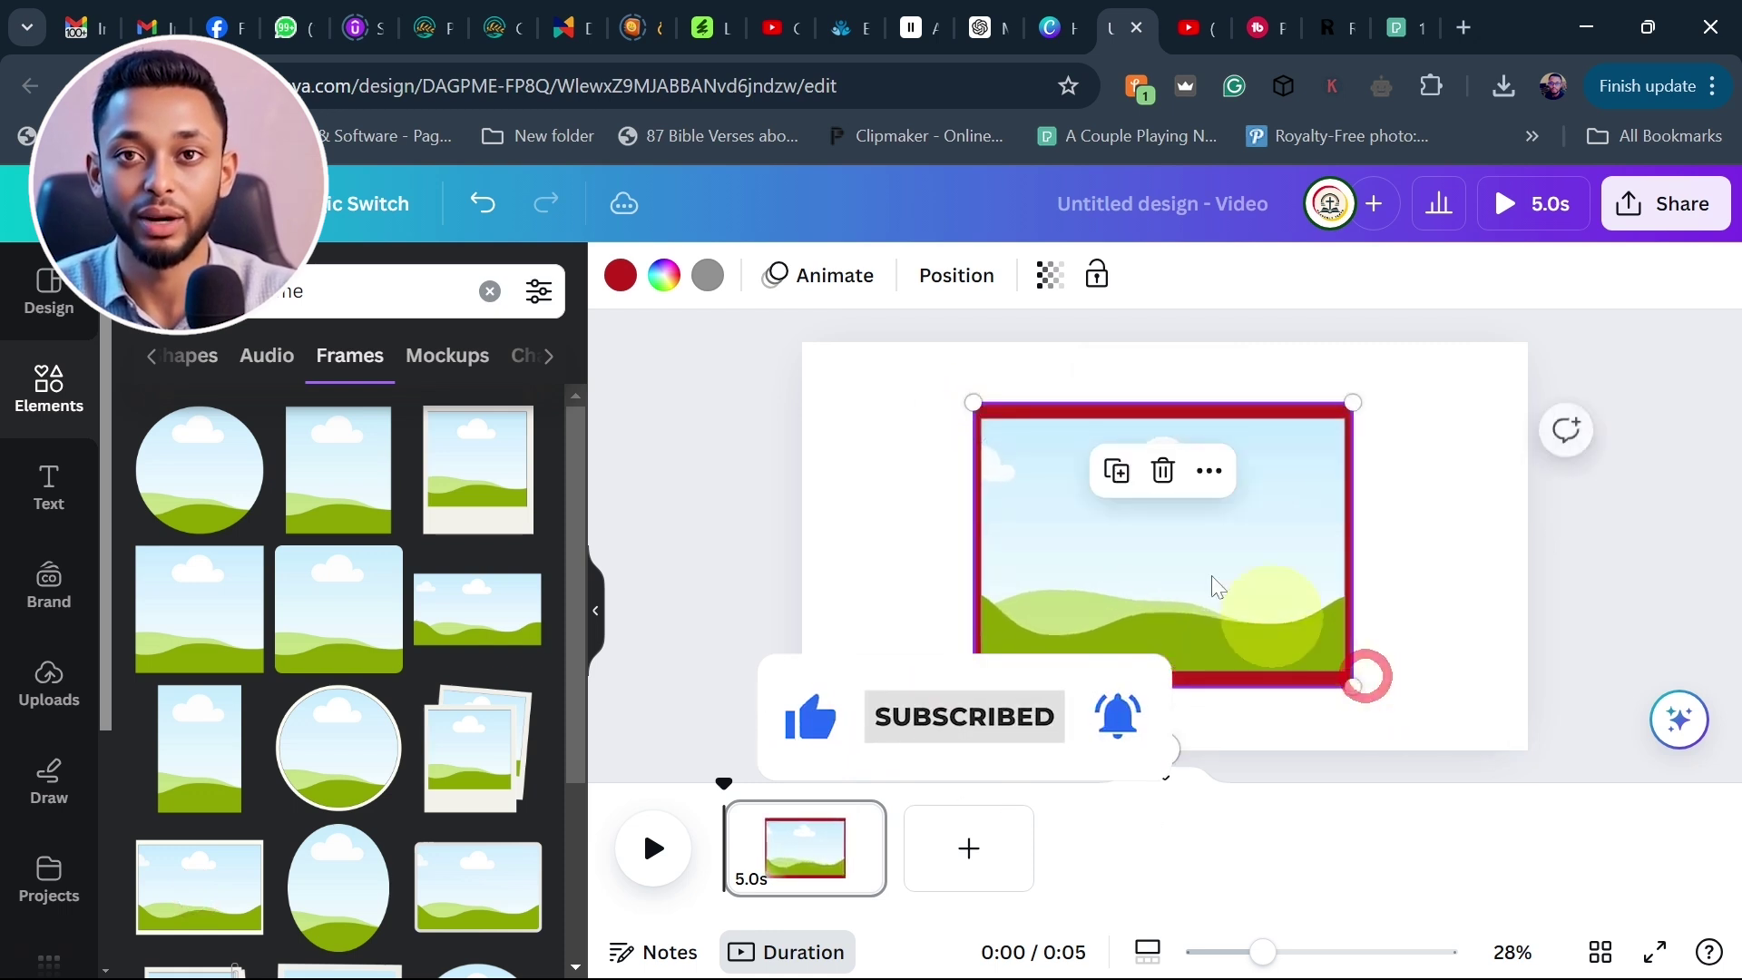
click(622, 277)
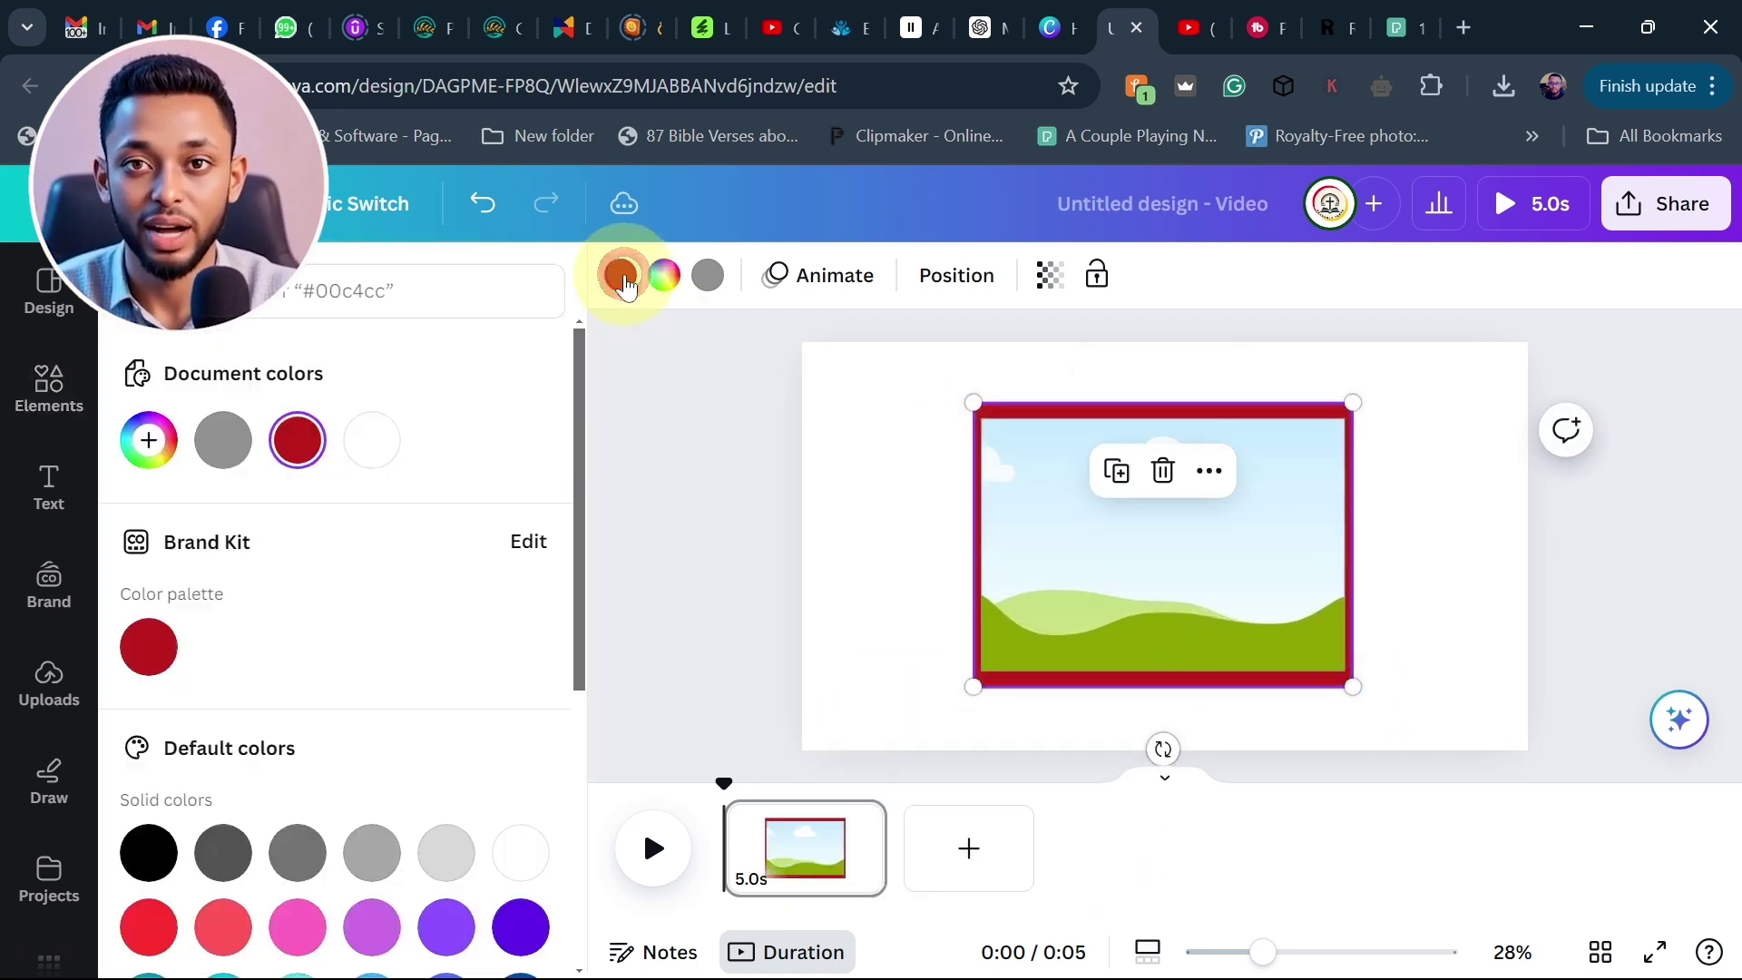
click(369, 447)
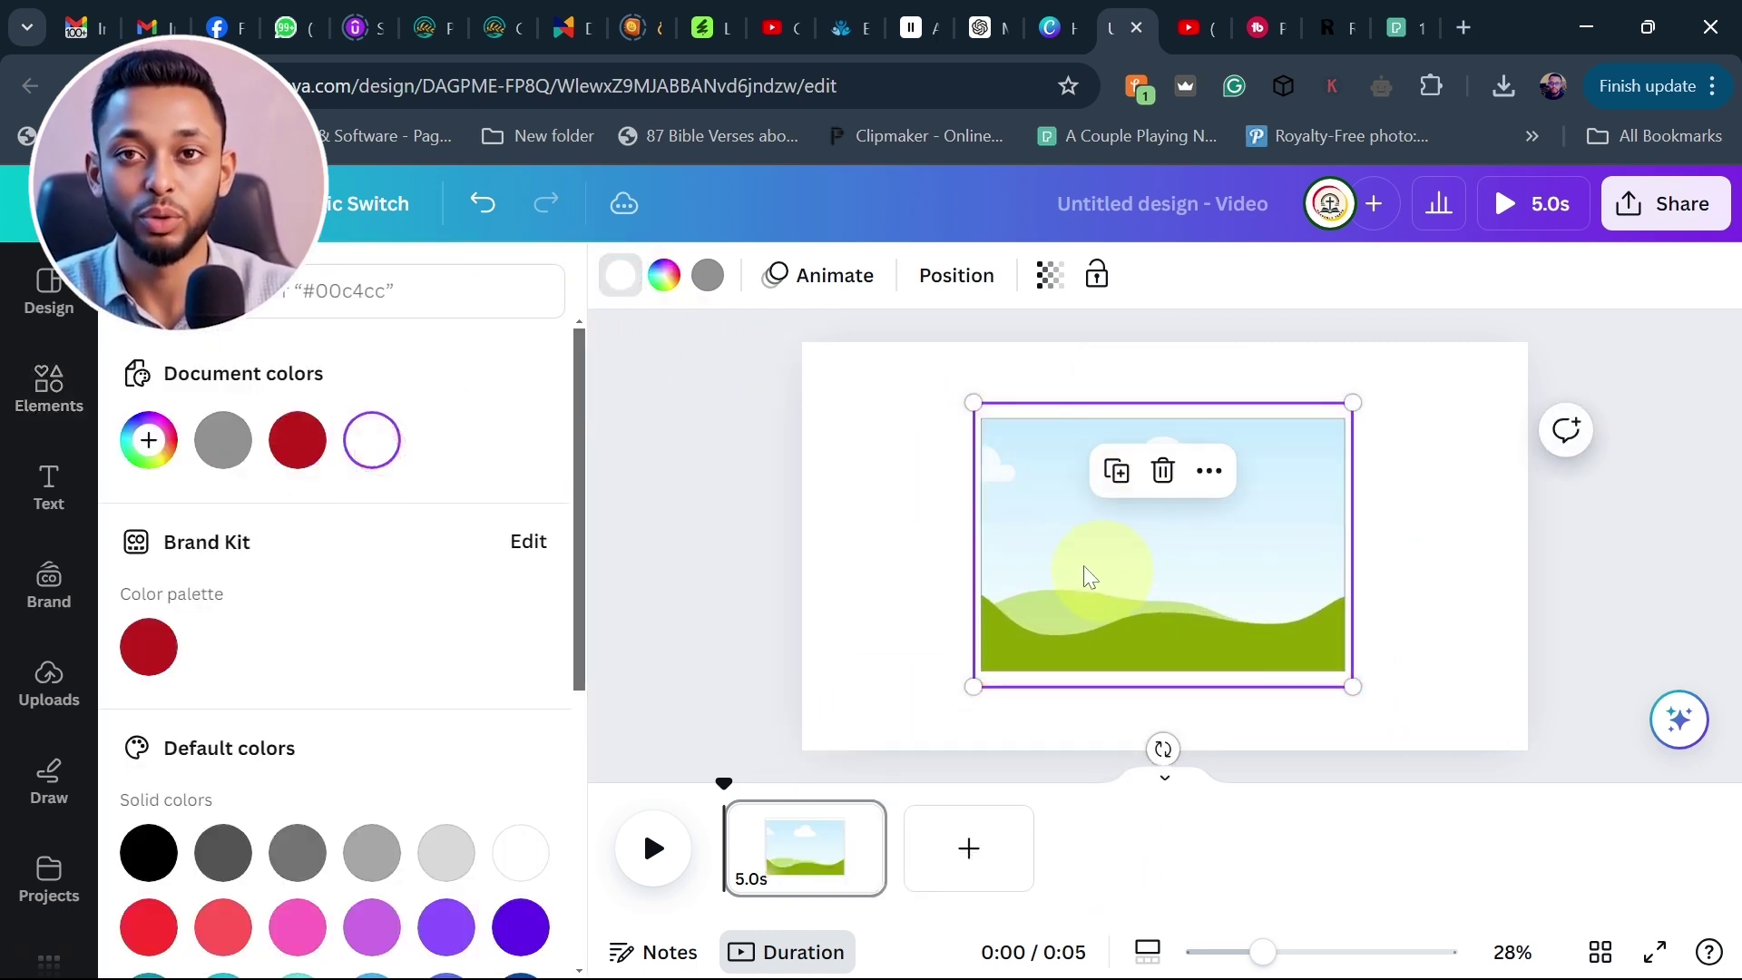
click(766, 460)
click(1428, 560)
click(1180, 572)
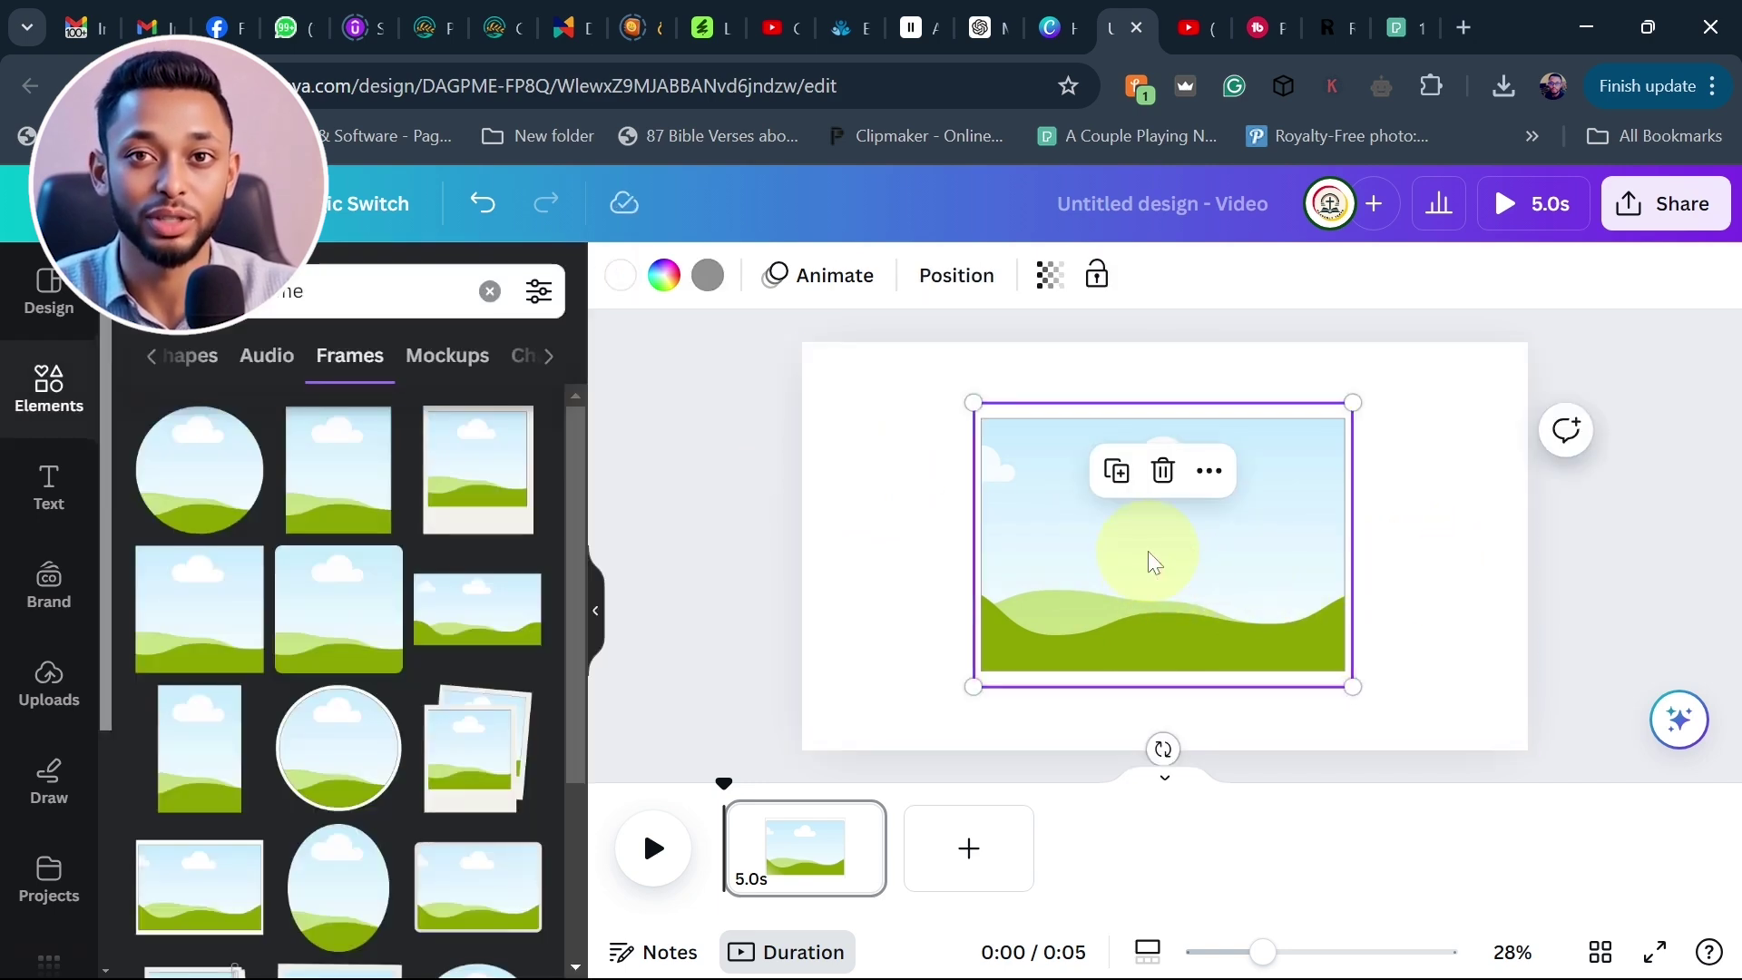
click(49, 685)
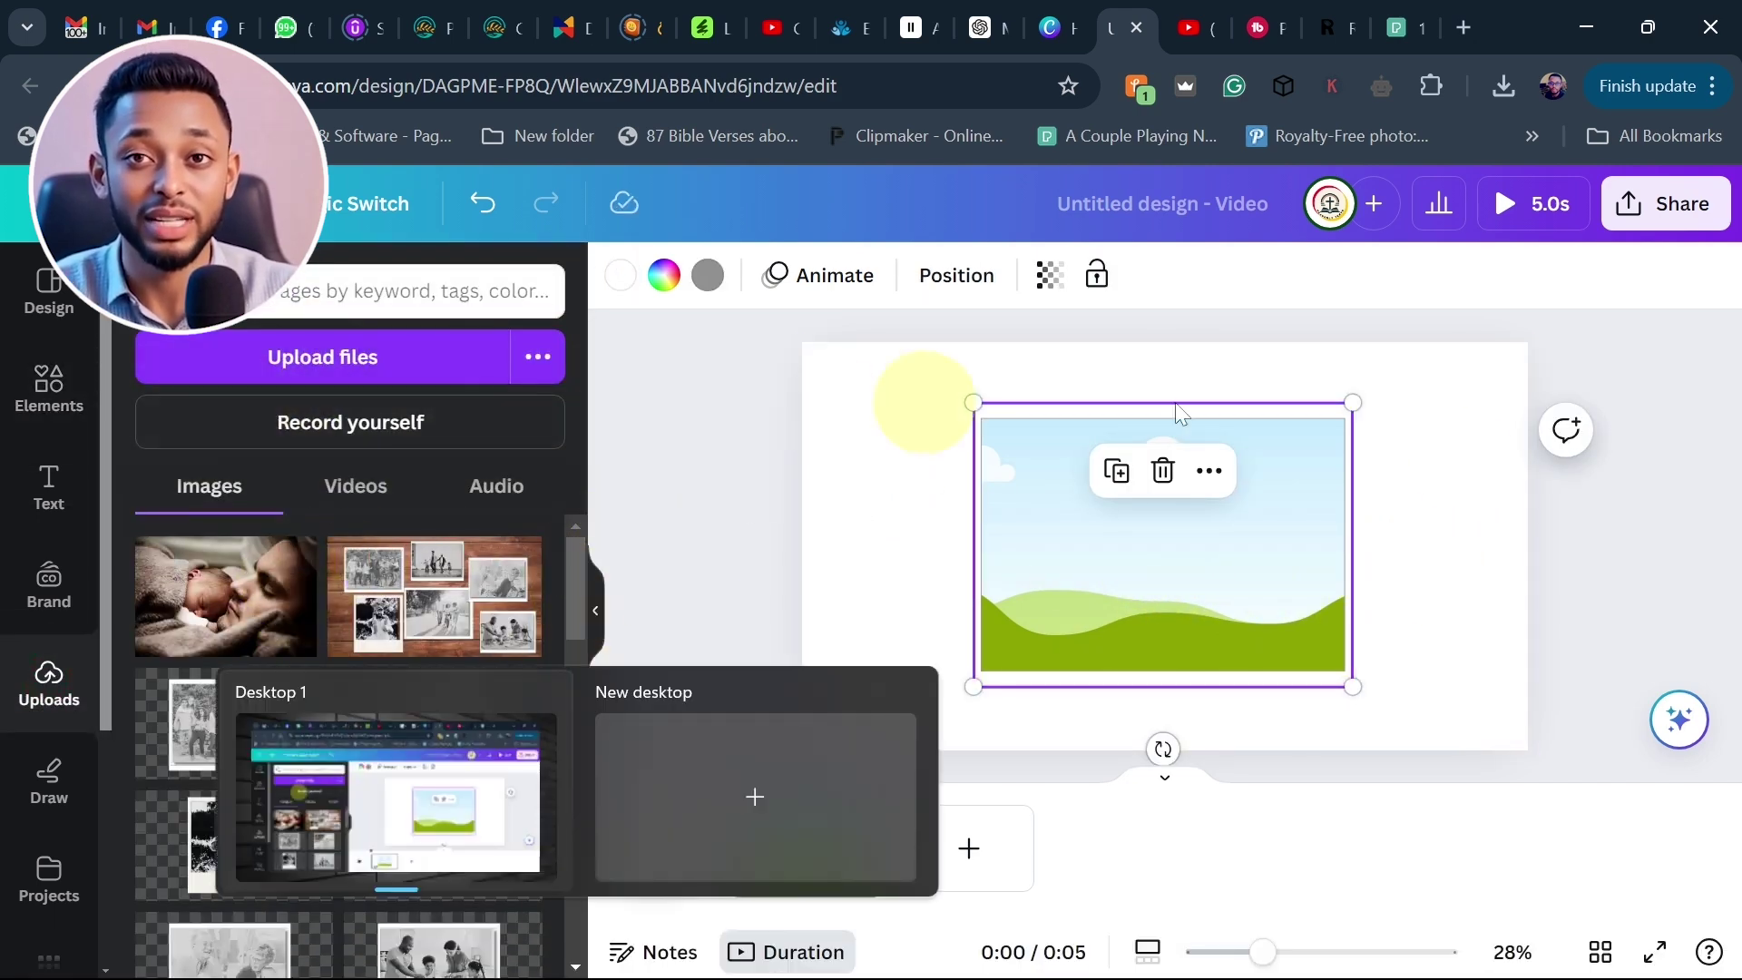
Drag the baby-and-father photo into the frame
drag(208, 610, 1211, 549)
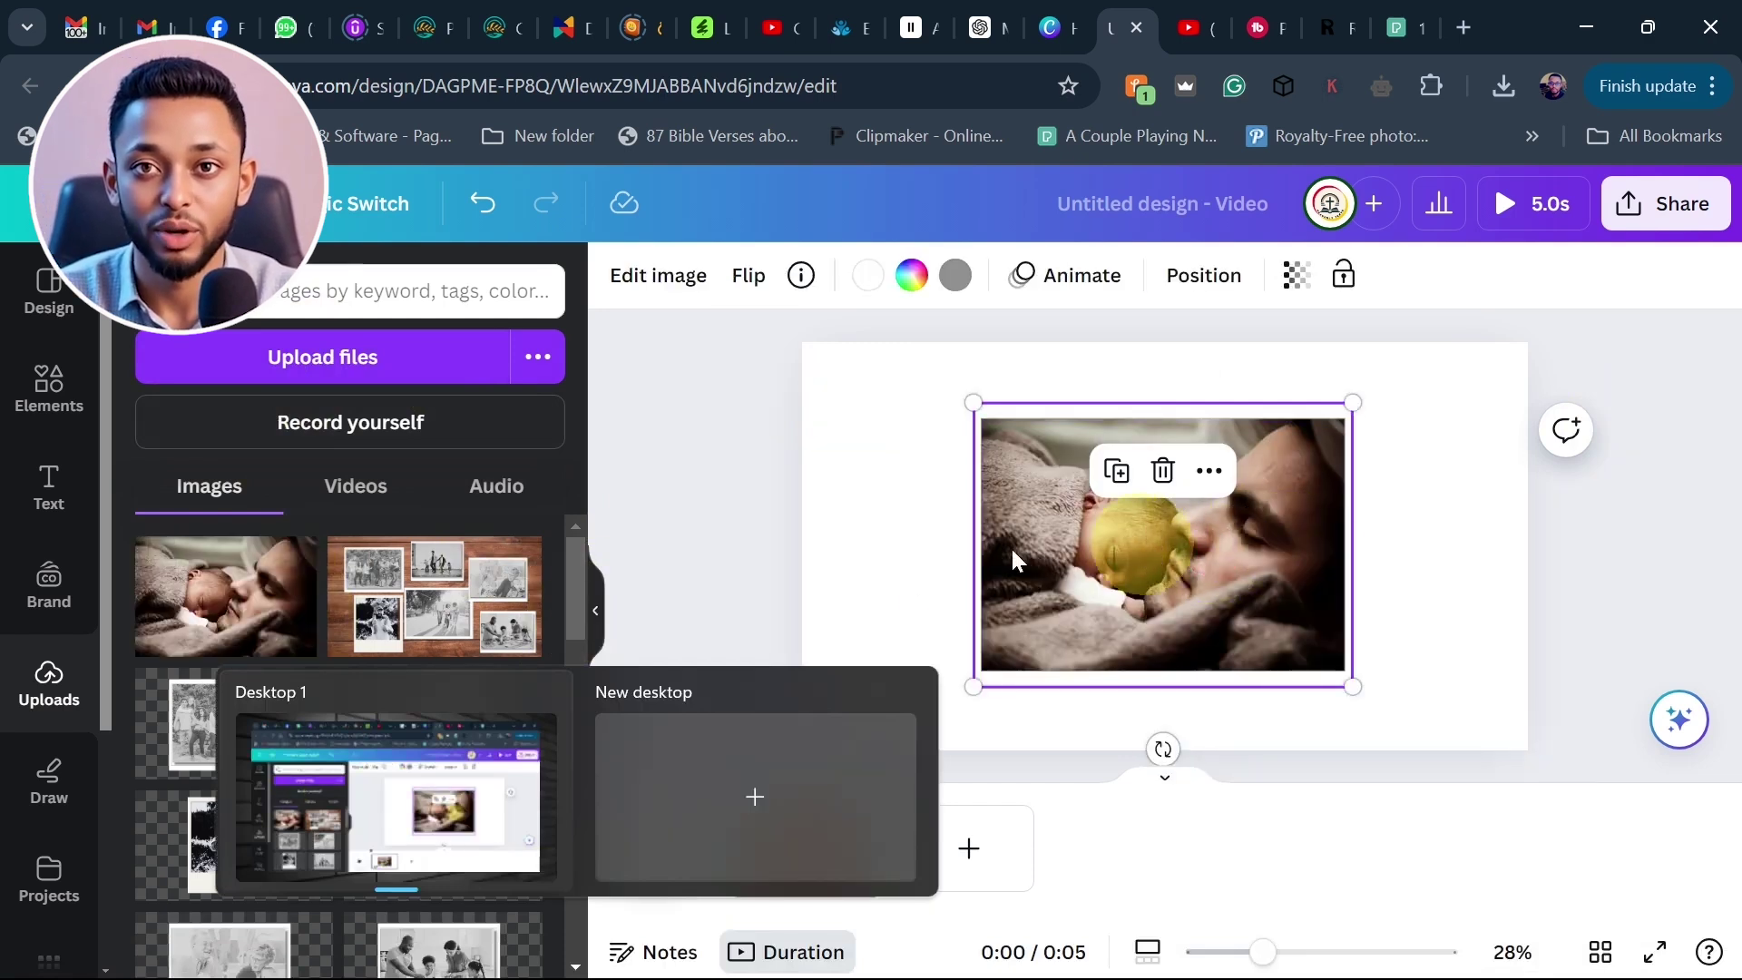
click(704, 450)
click(1173, 535)
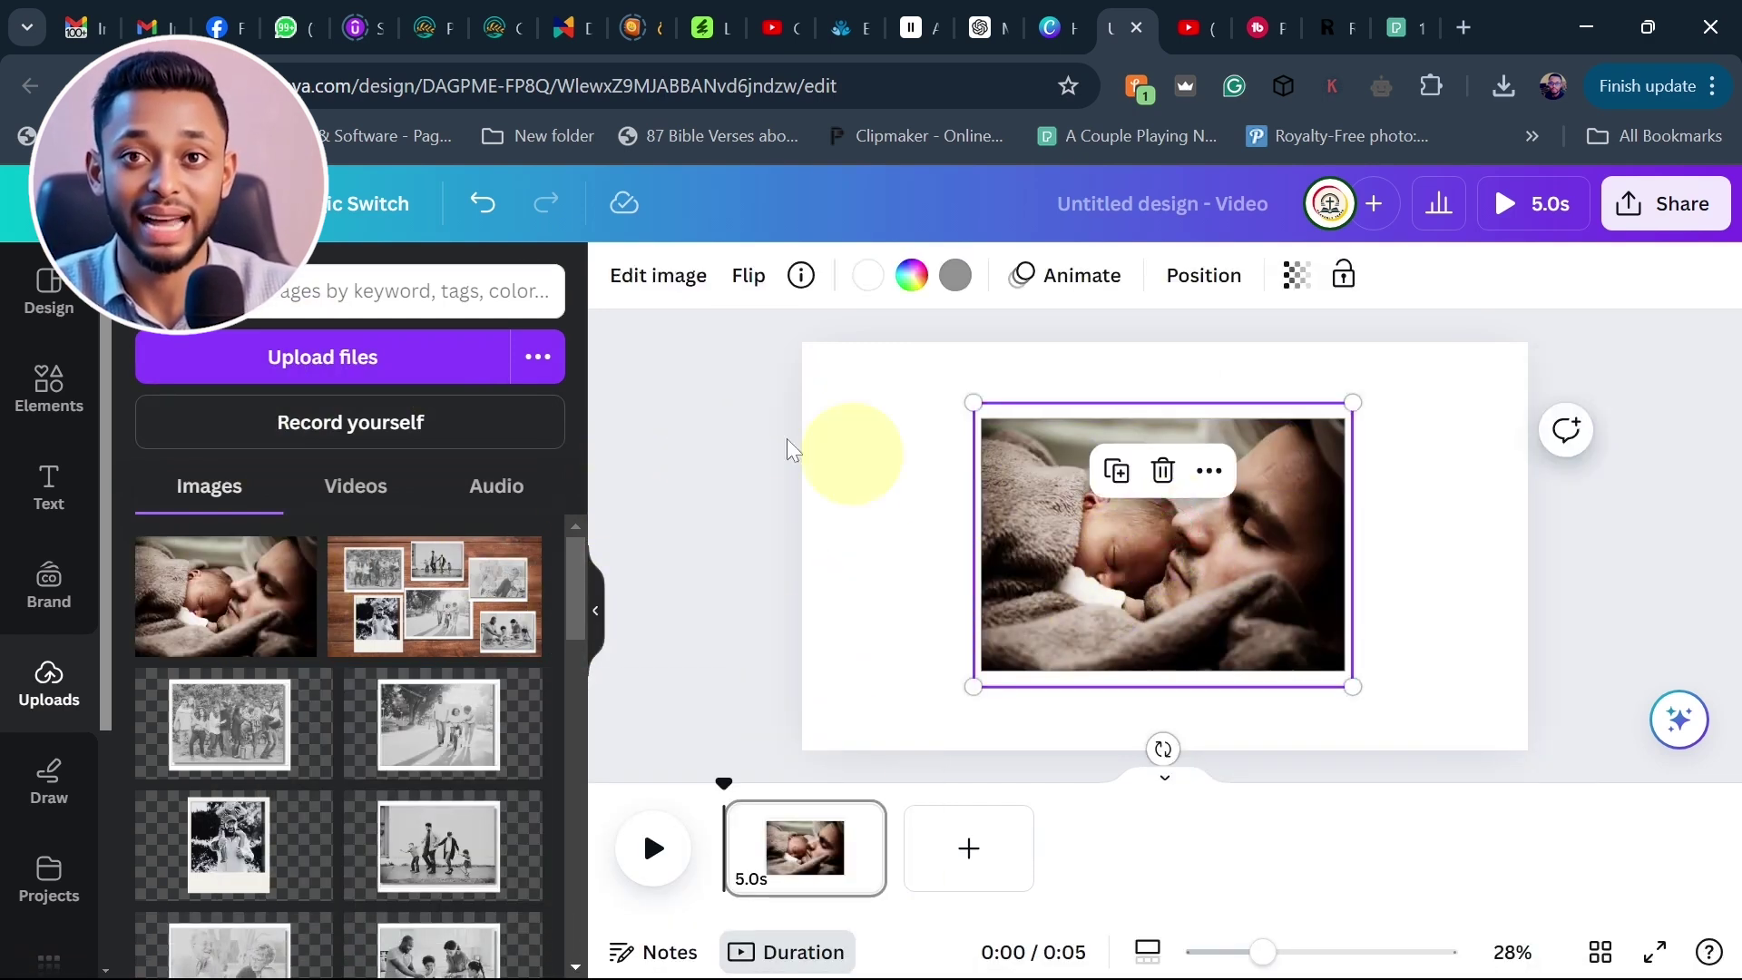
Apply the Mono Noir filter to turn the framed photo black and white
click(660, 284)
scroll(473, 511, down, 3)
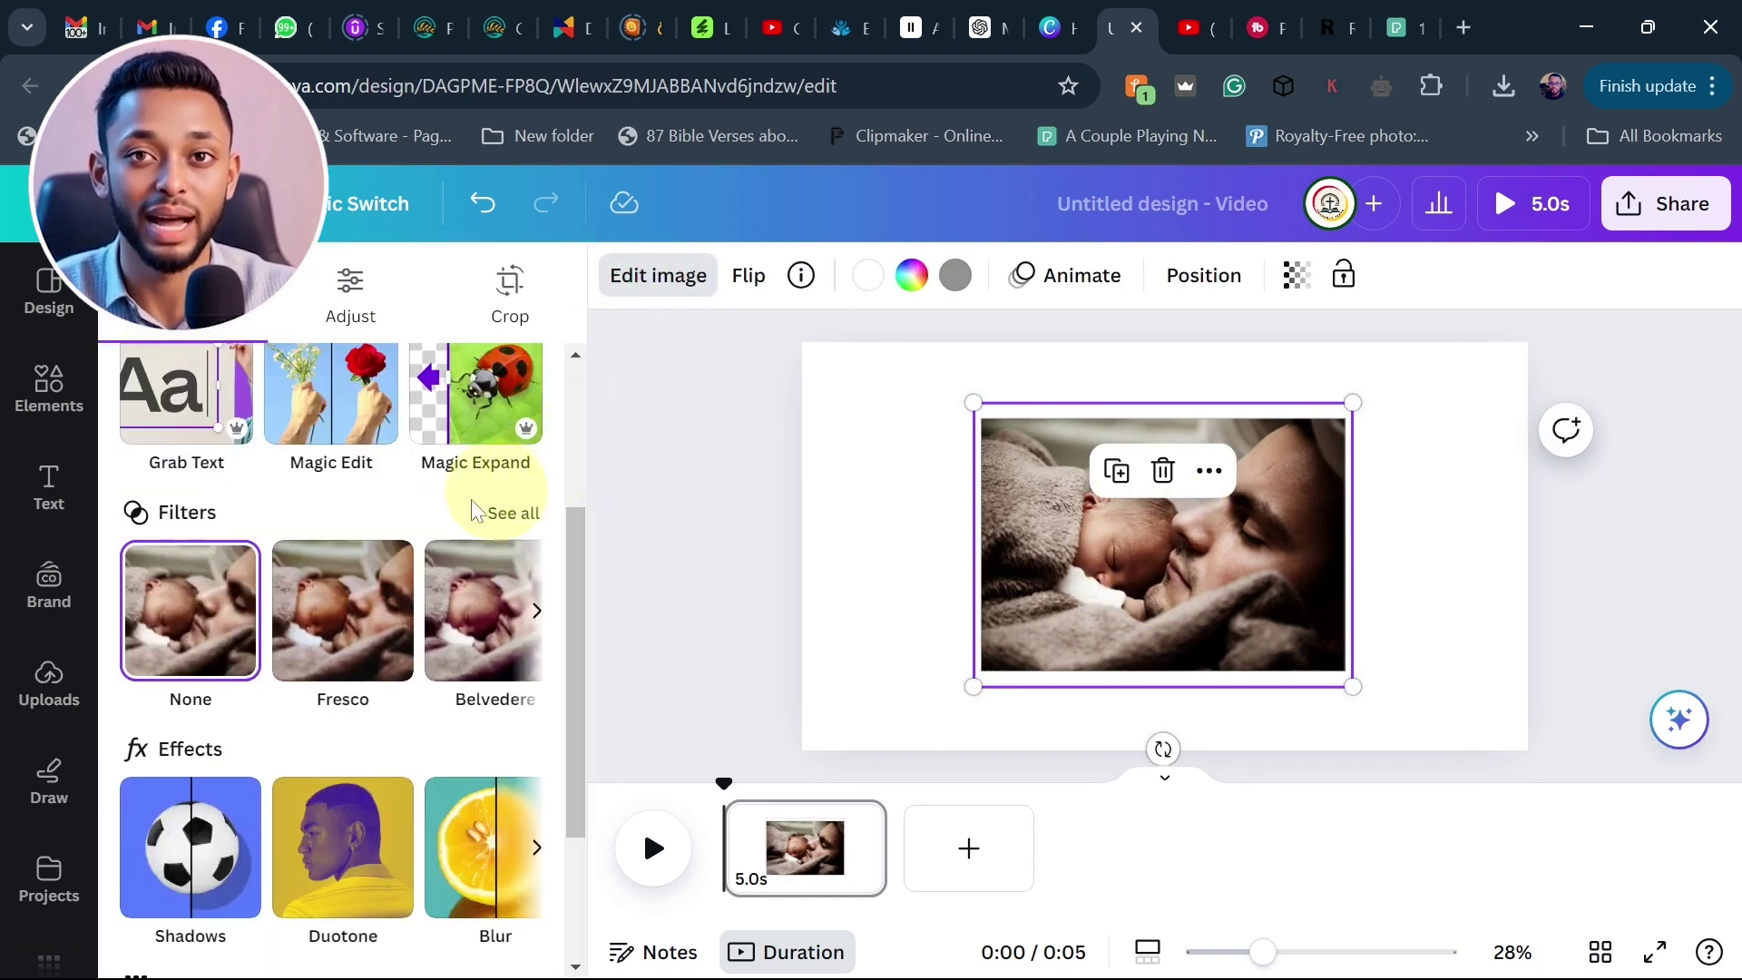
click(510, 512)
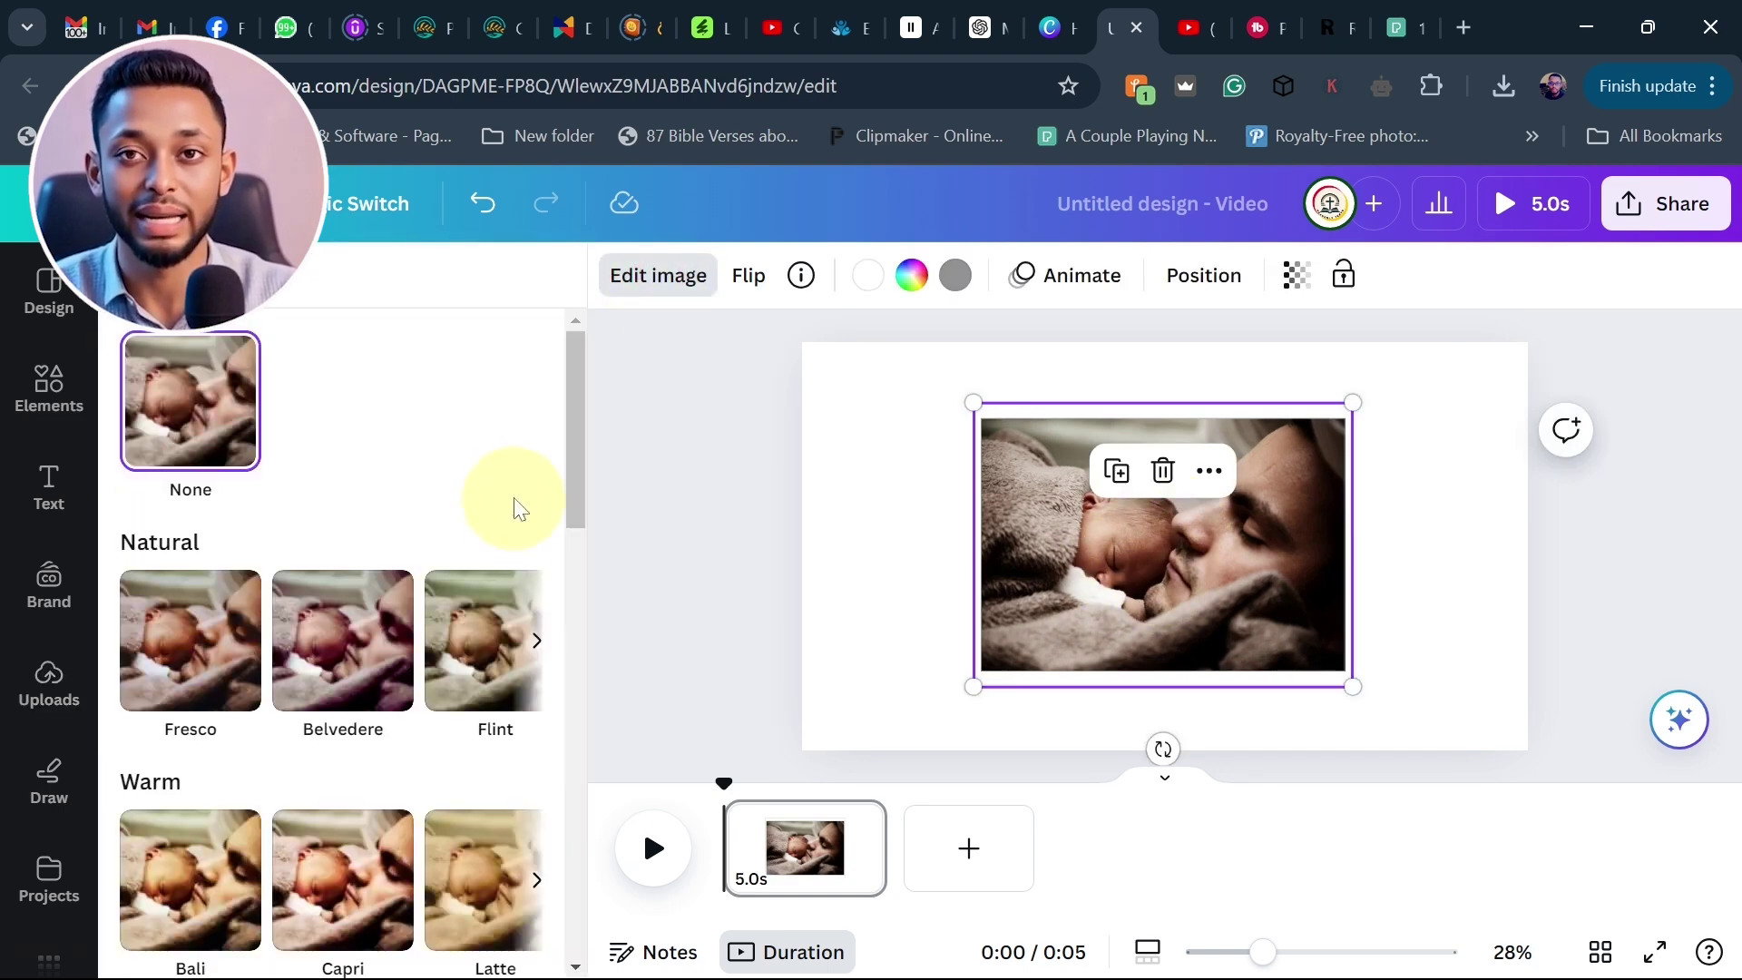
scroll(517, 508, down, 5)
scroll(471, 527, down, 4)
scroll(363, 544, down, 5)
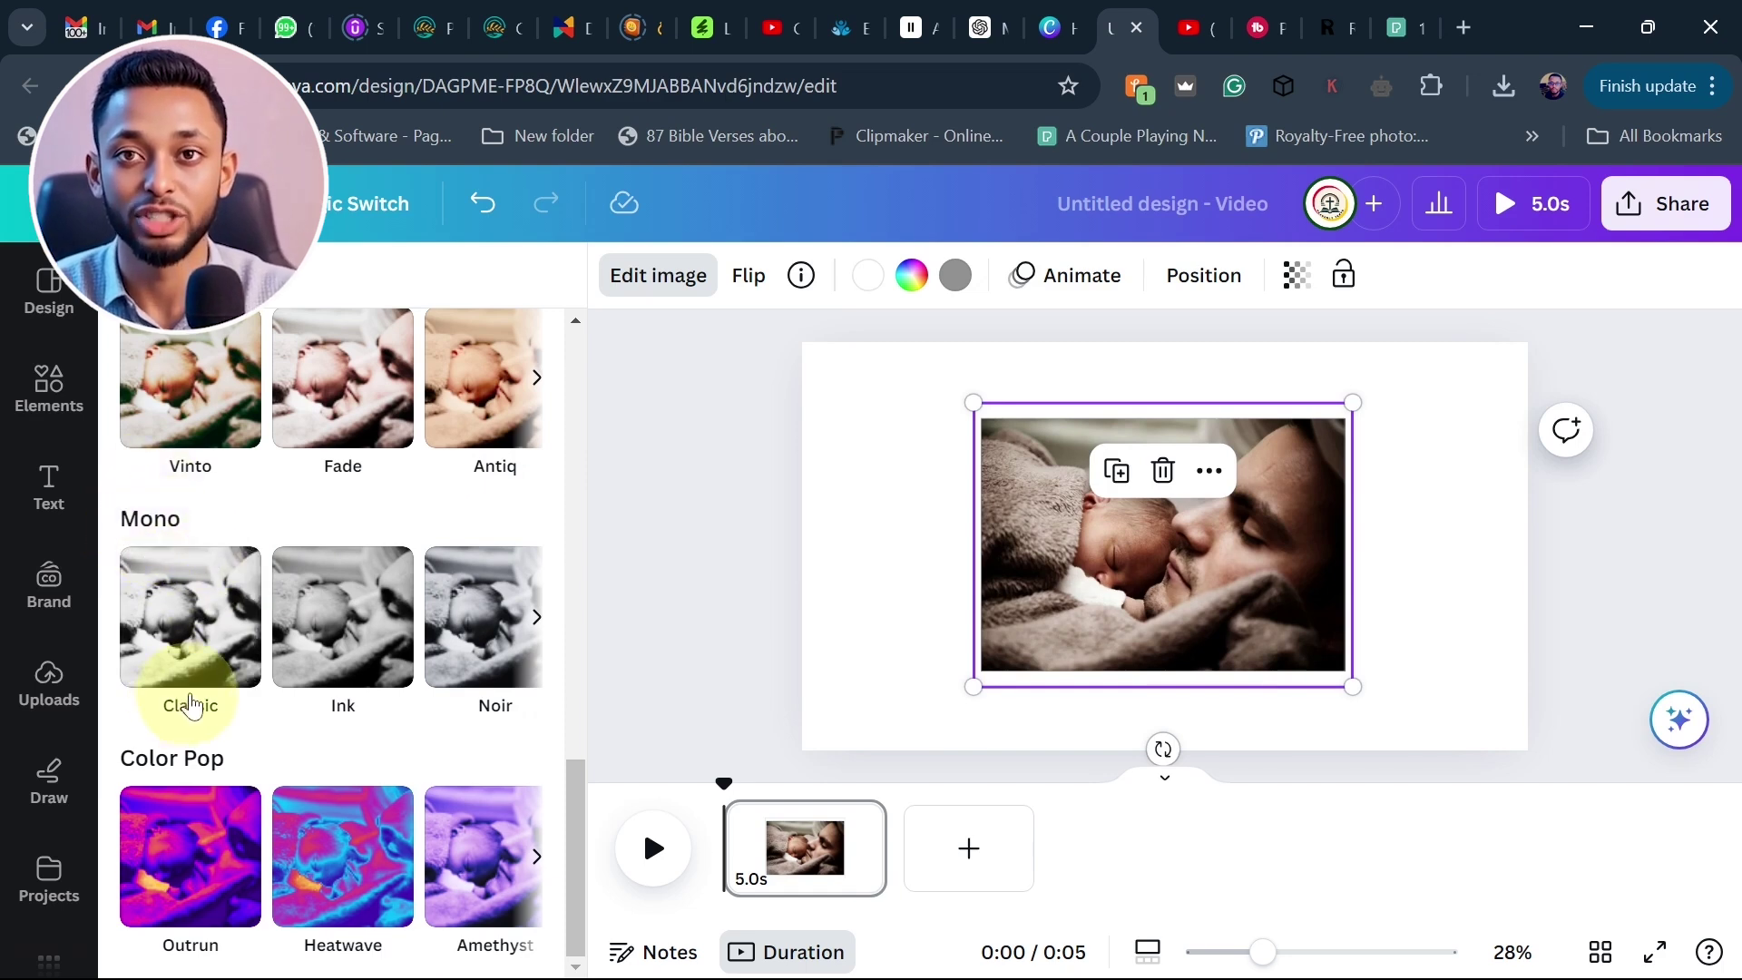
click(537, 615)
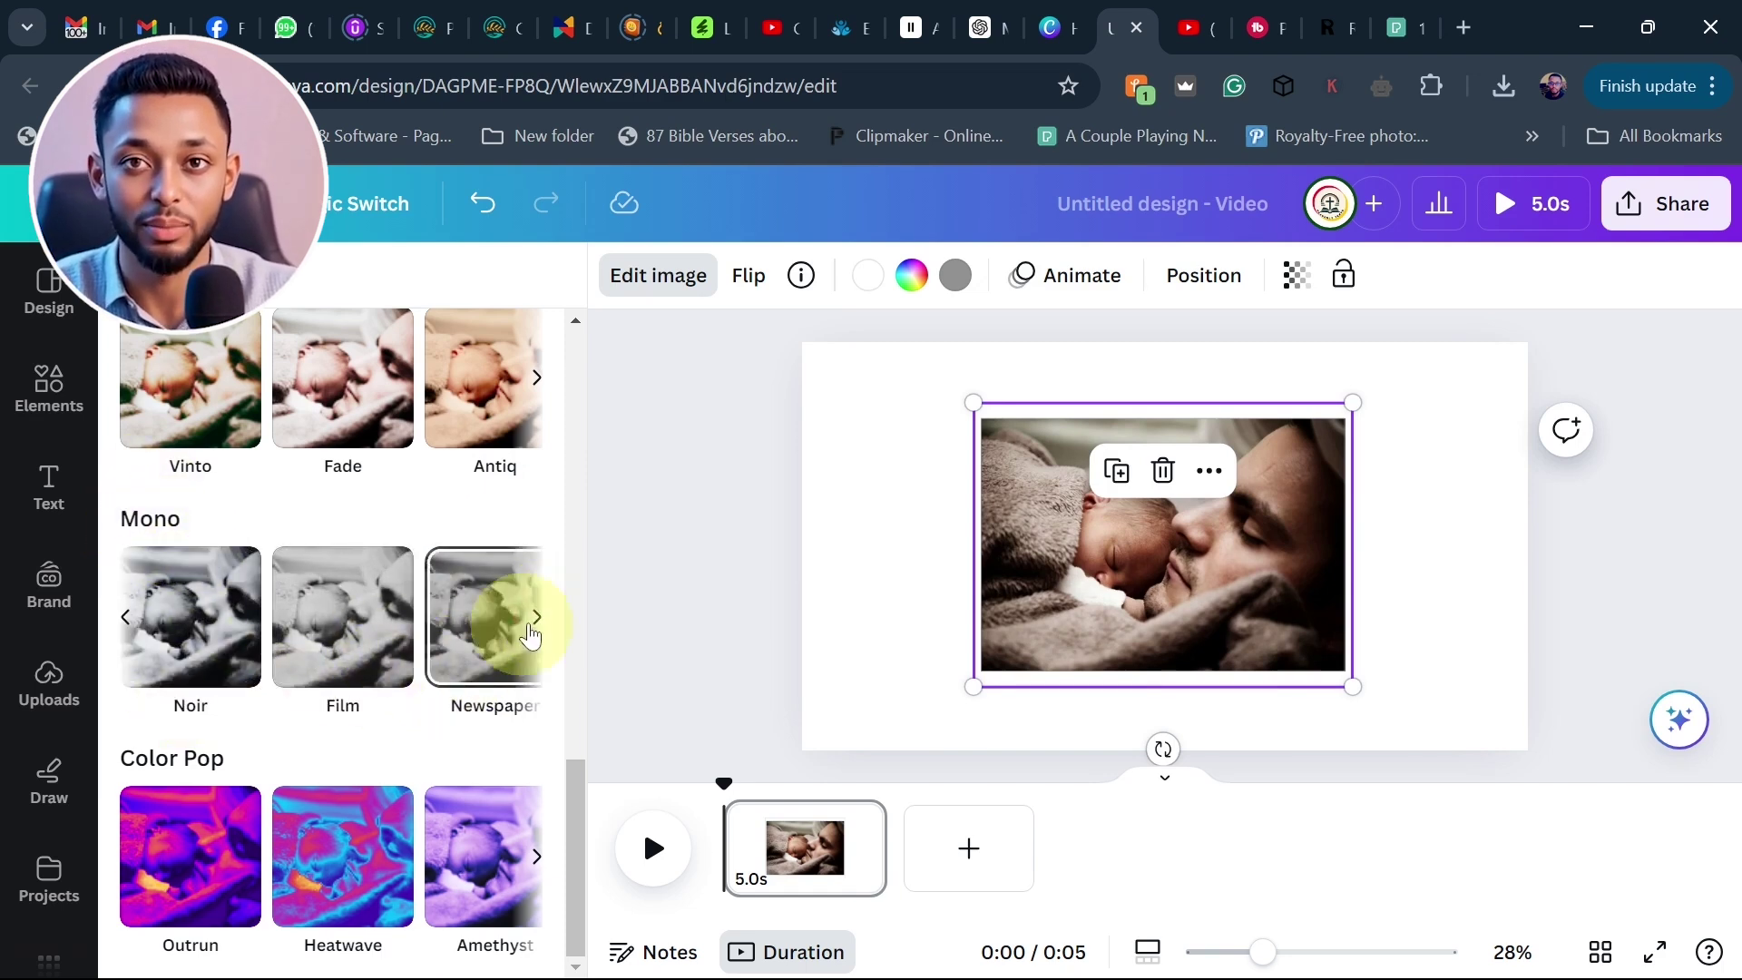
click(187, 613)
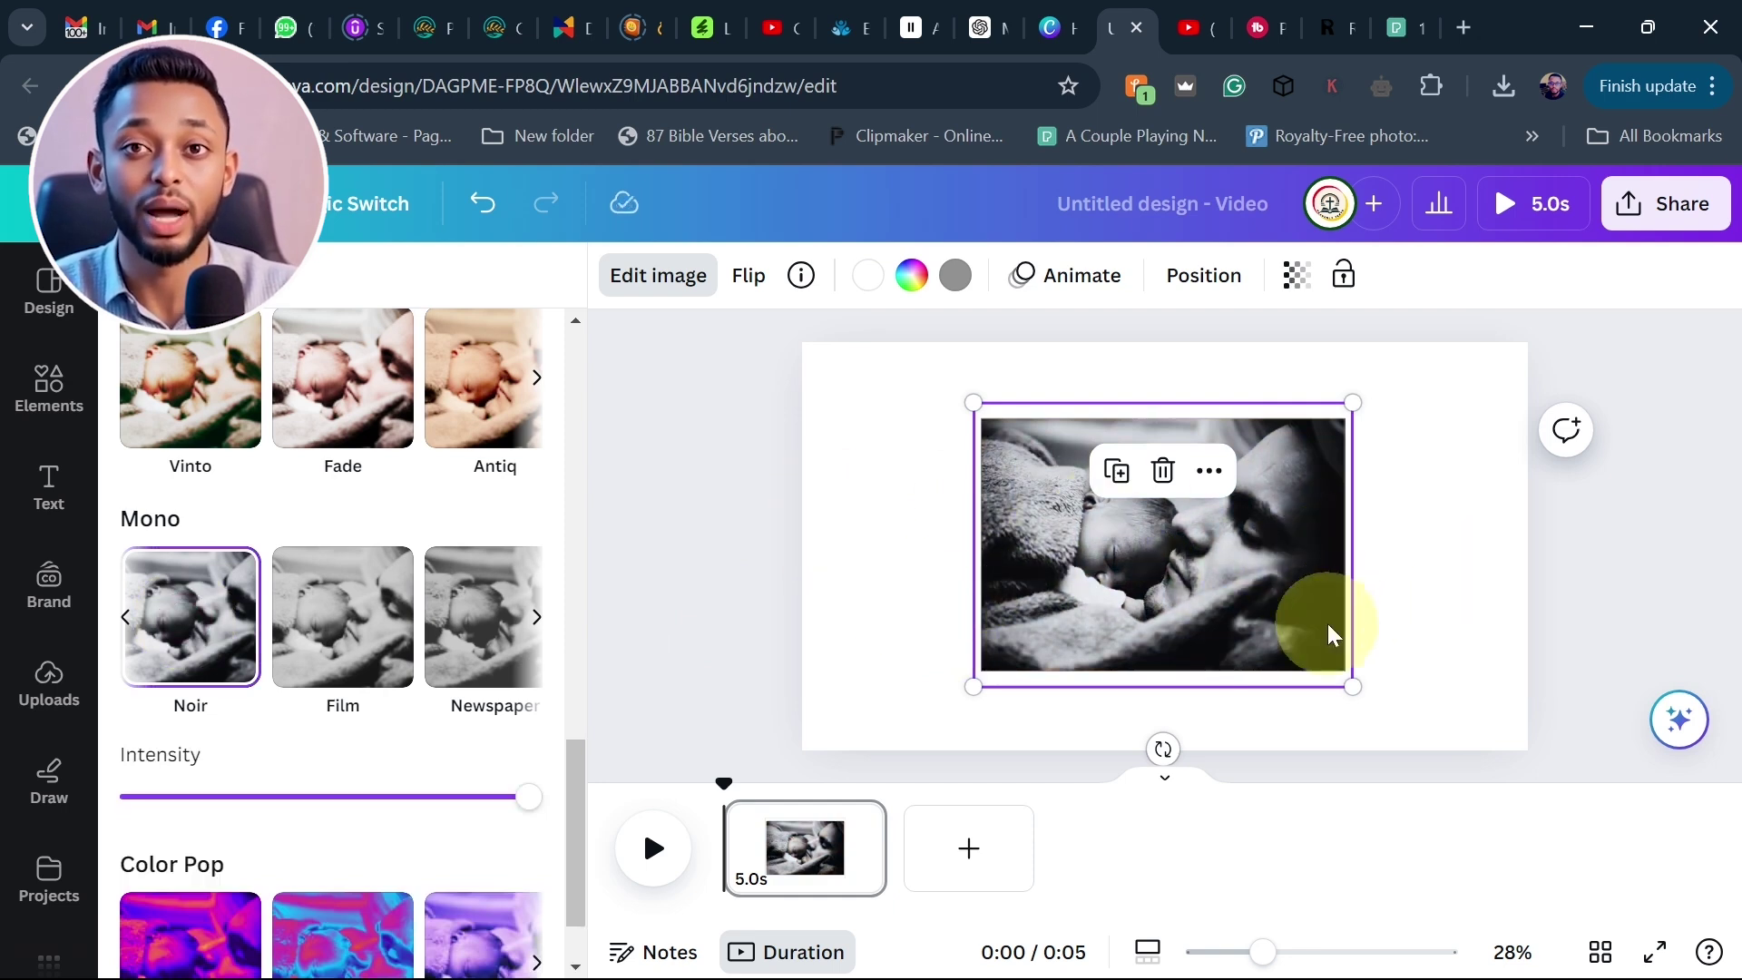
scroll(272, 617, down, 4)
Add a drop shadow and download the framed photo as a transparent-background PNG
click(187, 619)
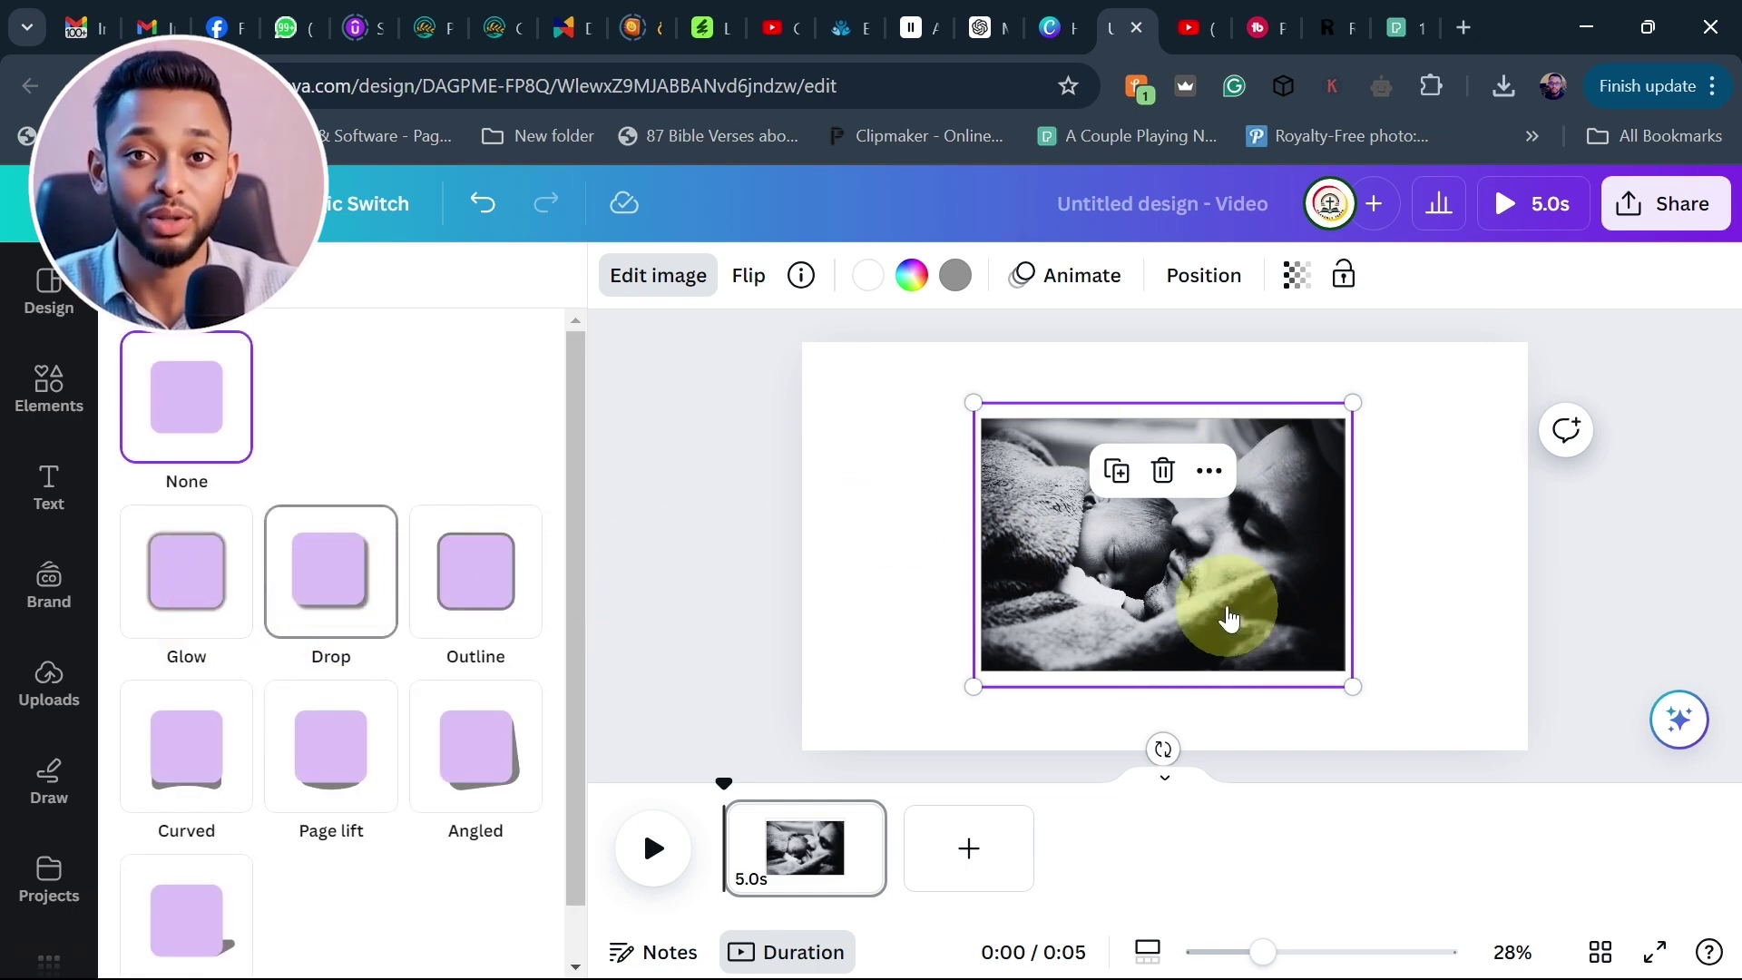
click(1666, 203)
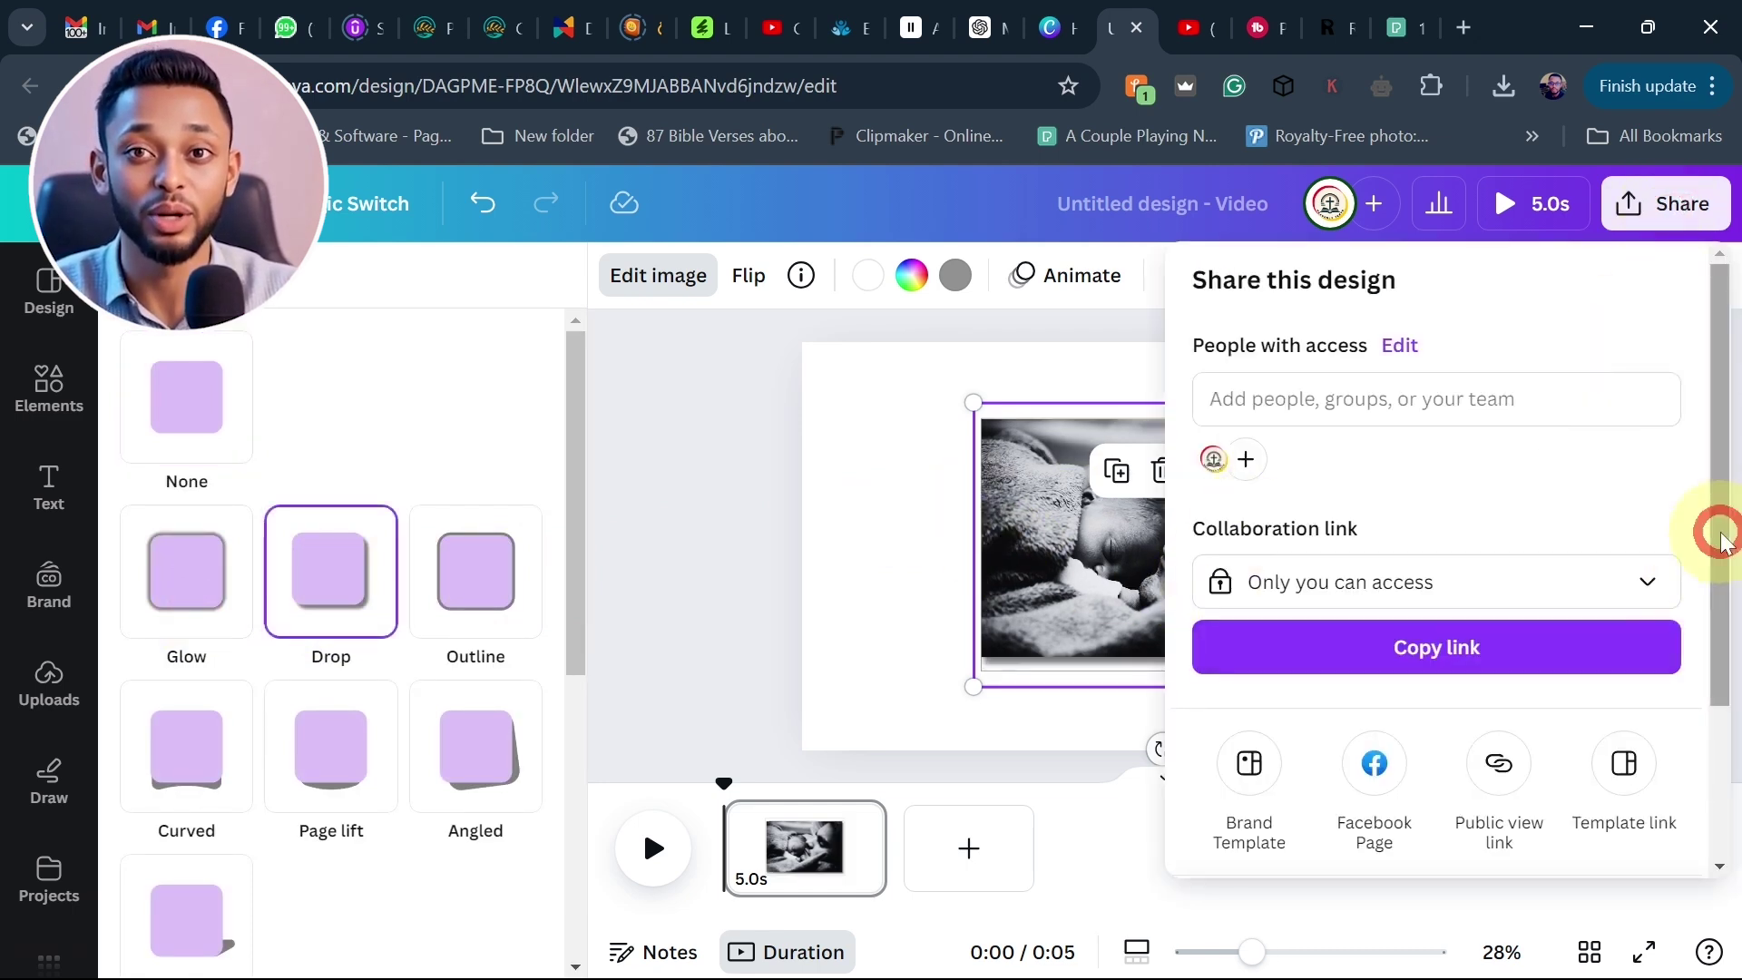
scroll(1594, 720, down, 3)
click(1591, 710)
click(1303, 389)
click(1281, 558)
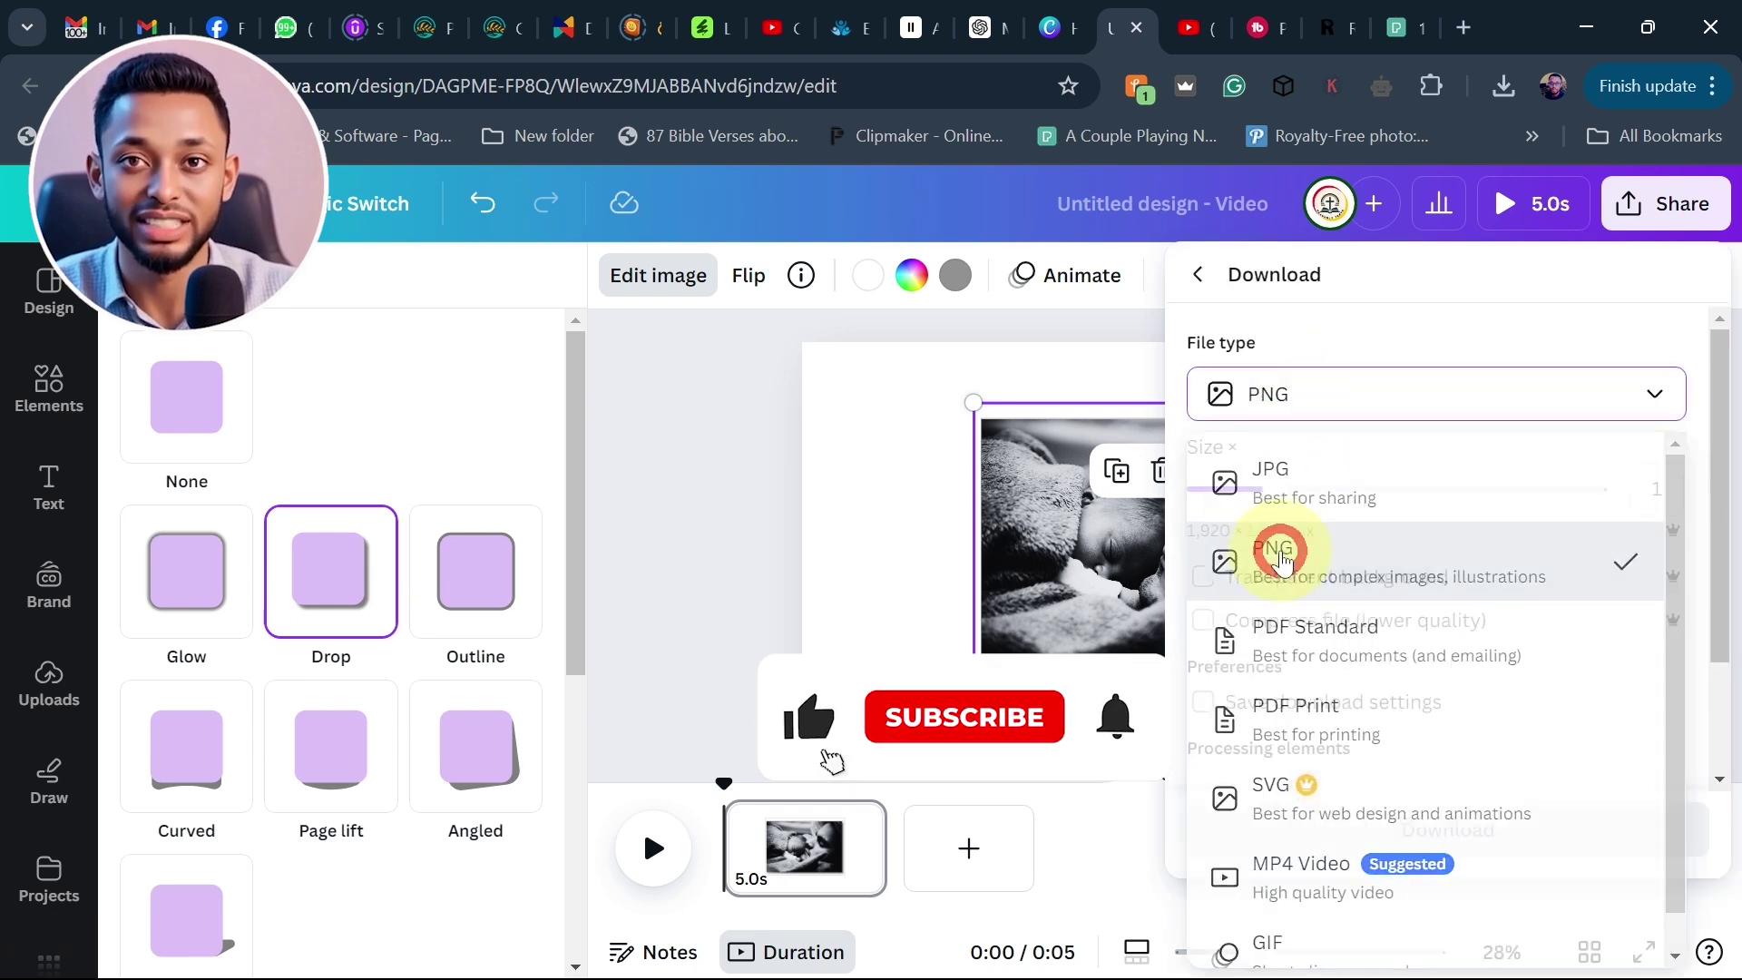
click(1270, 581)
click(1409, 765)
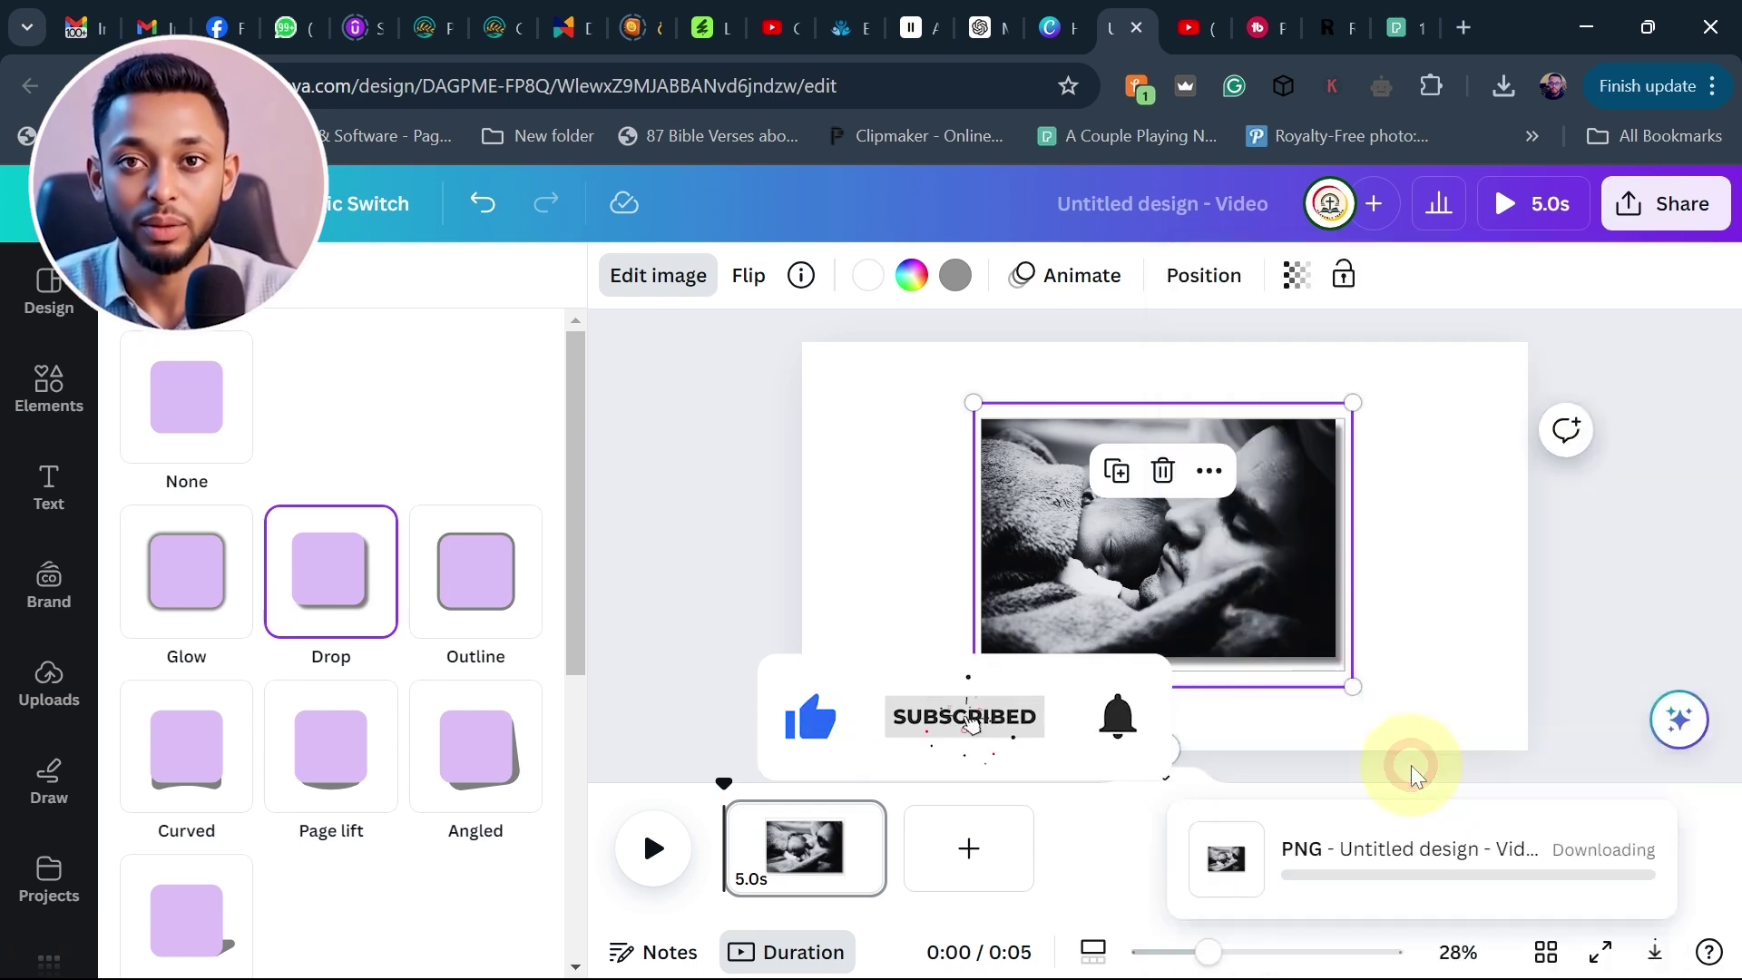
Upload the downloaded PNG from its folder back into the project
click(1079, 949)
mouse_move(311, 313)
mouse_down()
mouse_move(408, 658)
mouse_move(969, 444)
mouse_up()
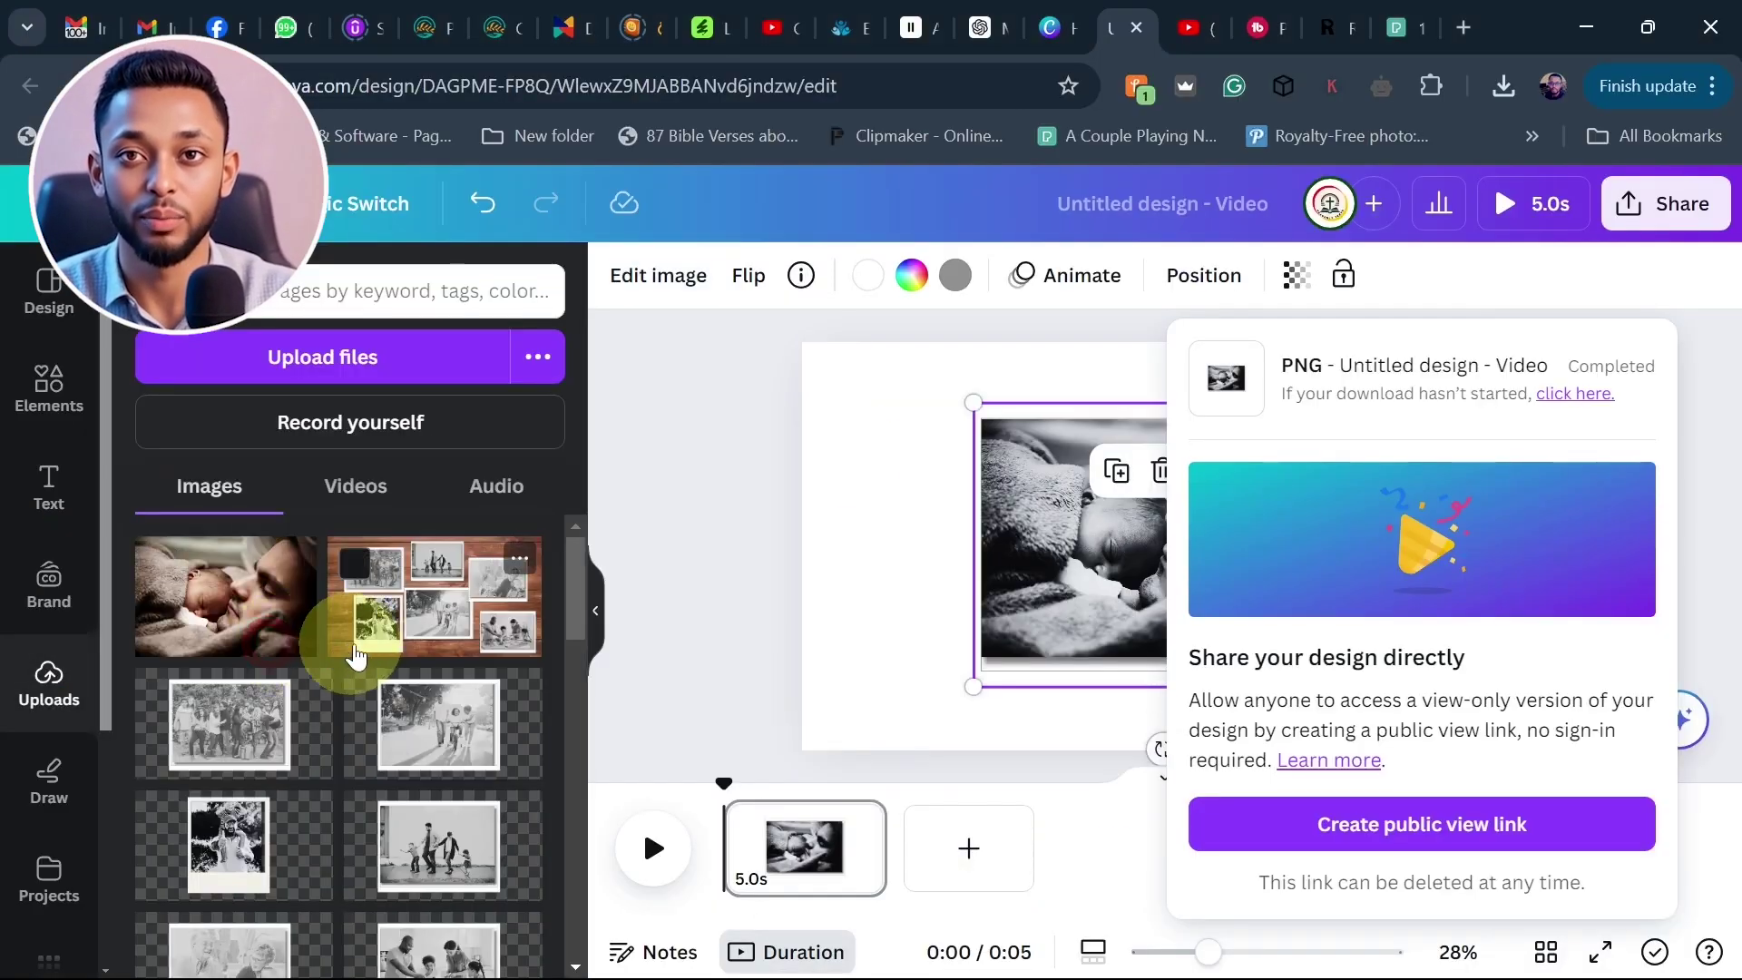
click(762, 423)
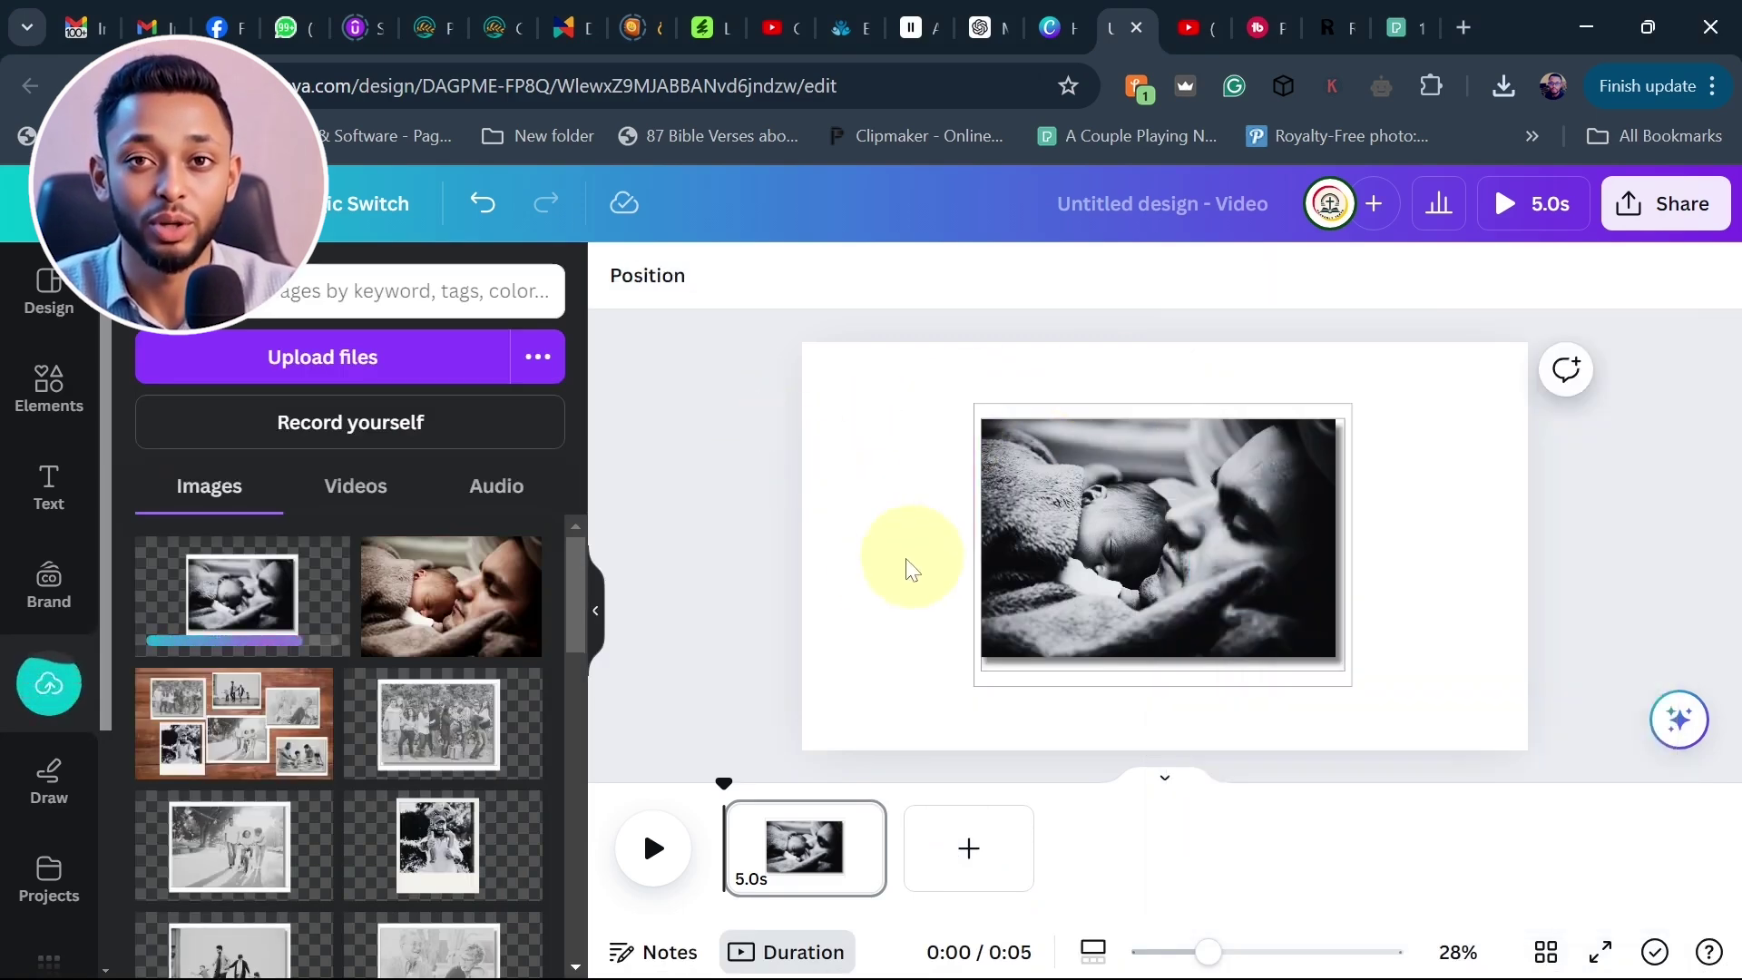
Arrange the middle, group and father-and-child photos into an overlapping collage
drag(1427, 393, 1346, 431)
drag(1167, 525, 1008, 594)
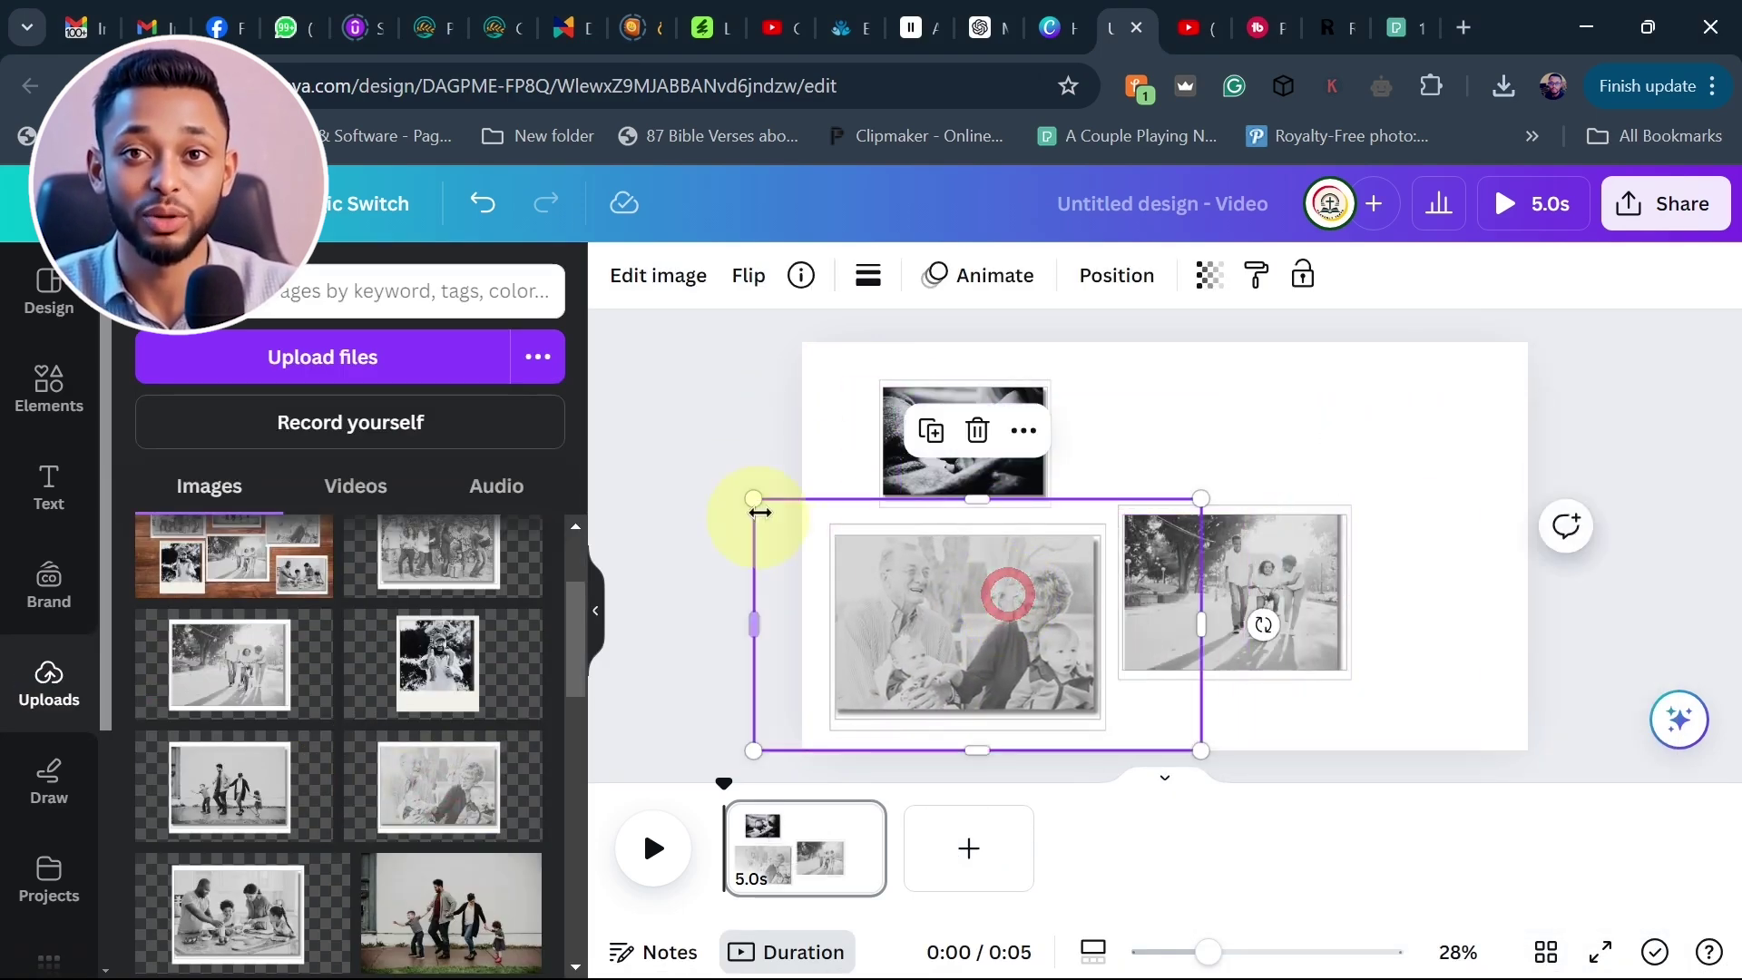
drag(763, 513, 890, 564)
click(438, 552)
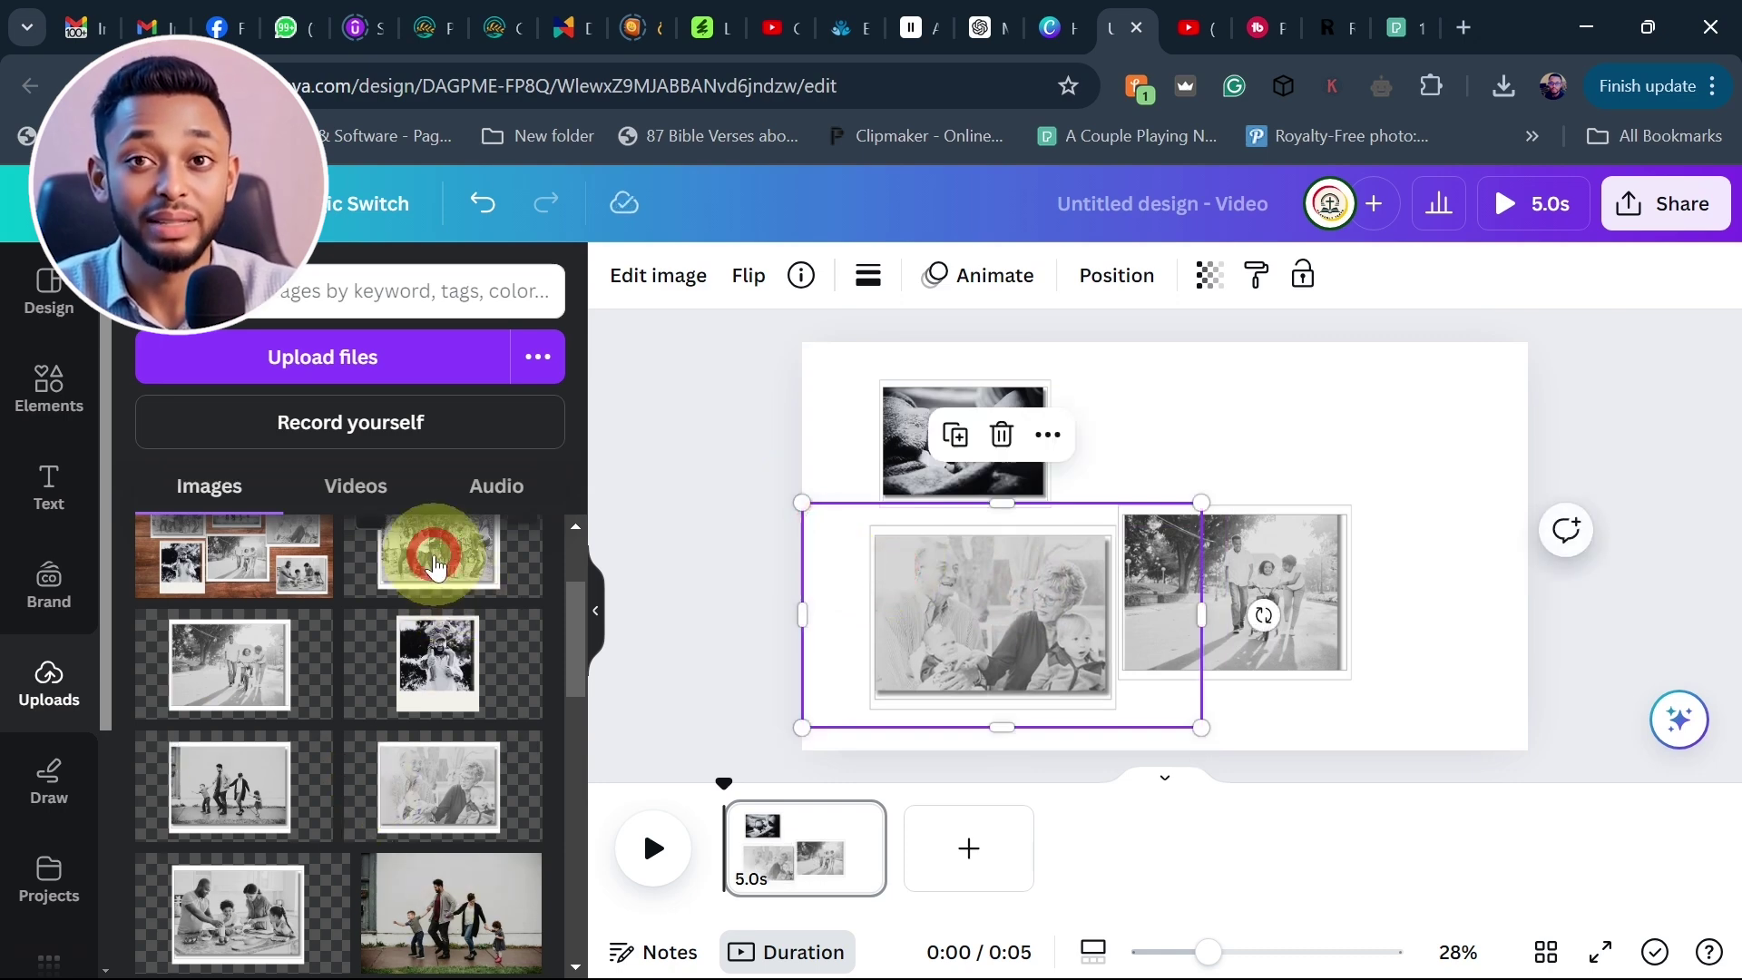
drag(1052, 545, 1165, 445)
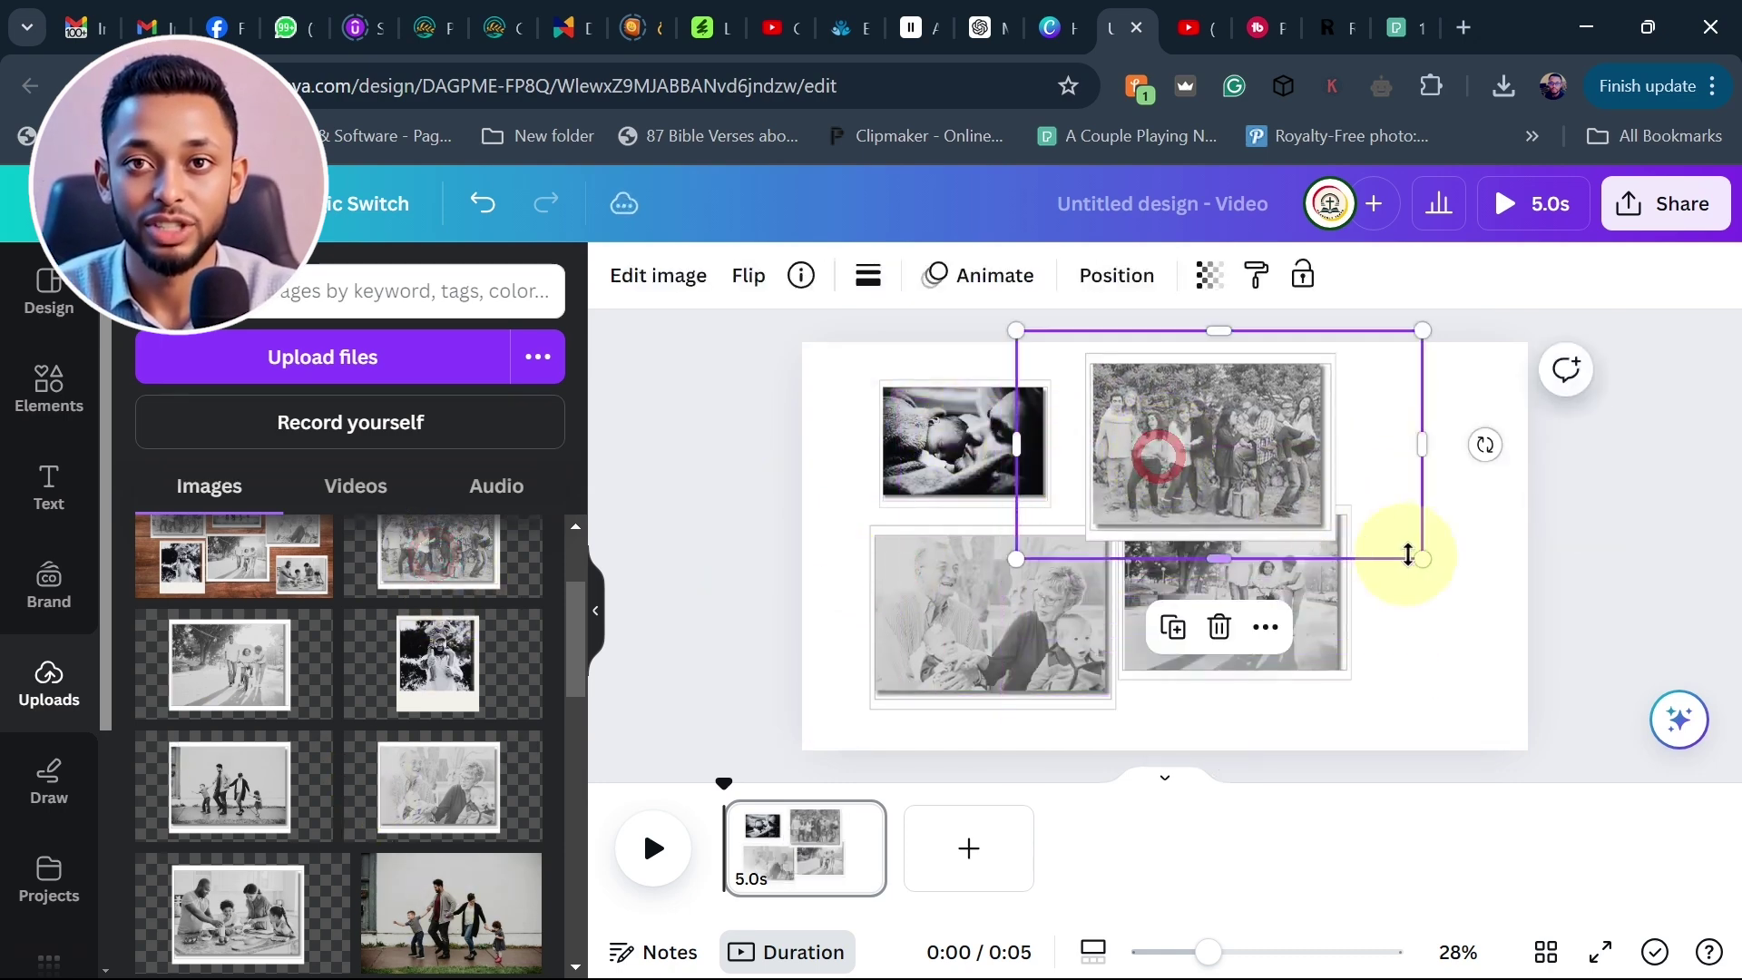
drag(1408, 548, 1361, 510)
drag(1186, 446, 1209, 451)
click(523, 643)
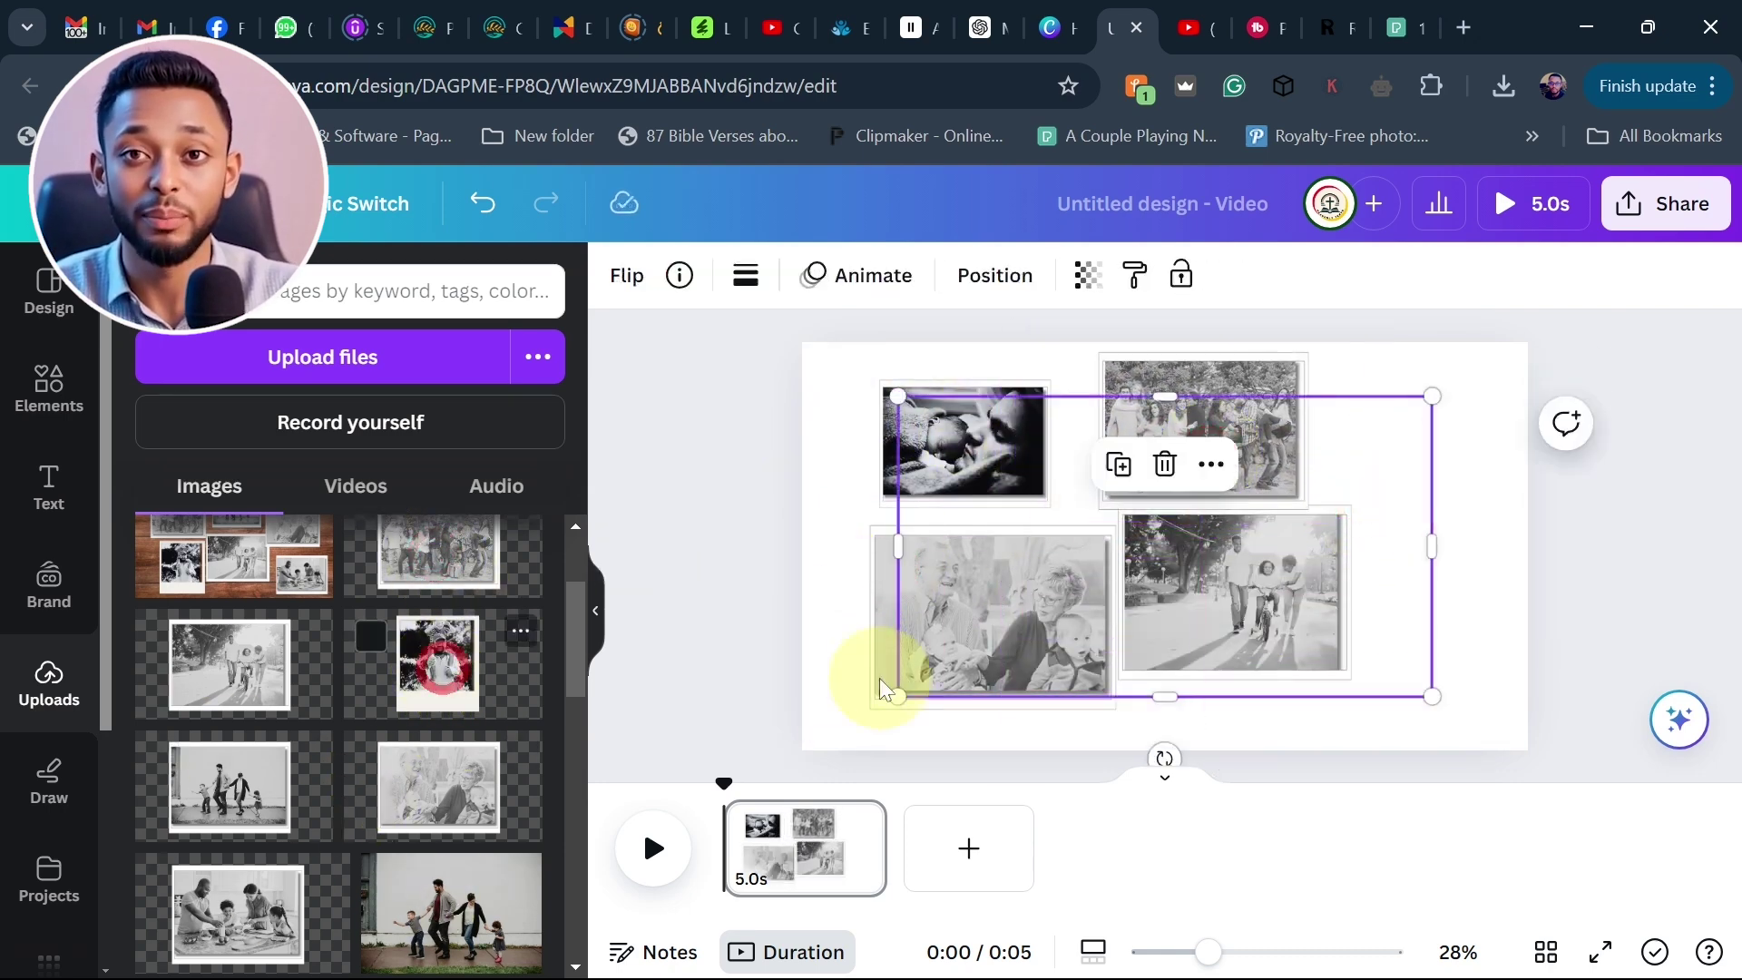
drag(875, 436, 1055, 493)
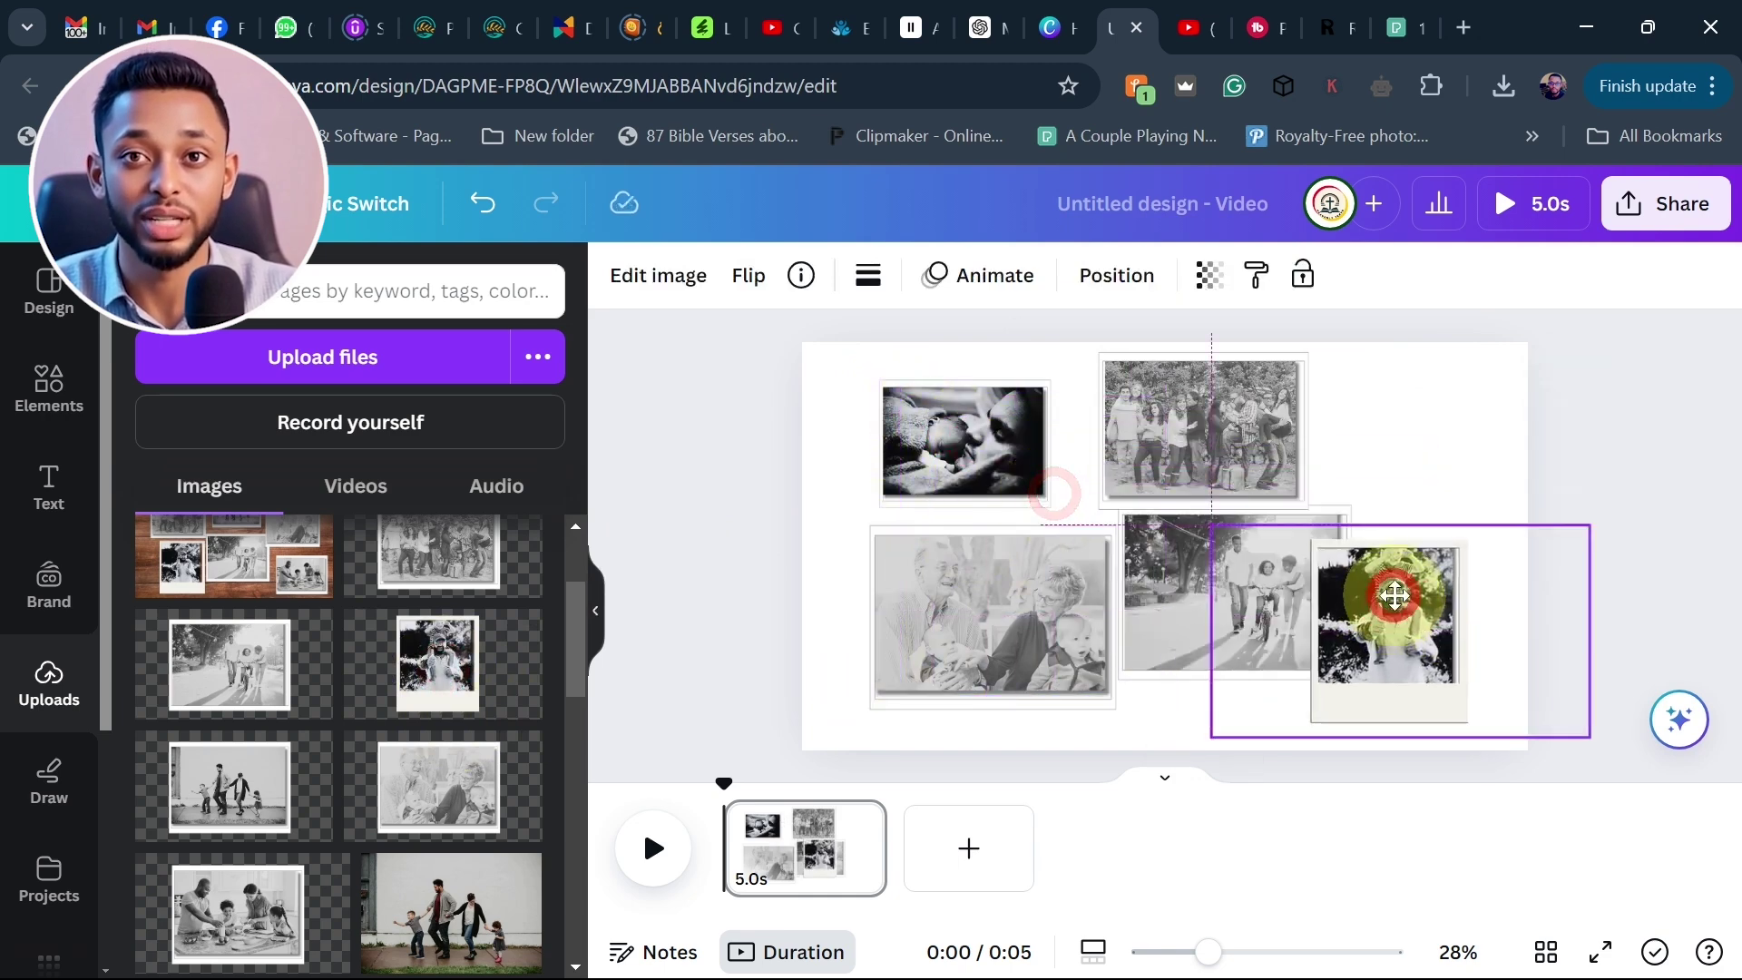
drag(1236, 561, 1426, 603)
Place the family cooking photo at the collage's upper right and search Elements for 'wooden'
scroll(498, 777, down, 1)
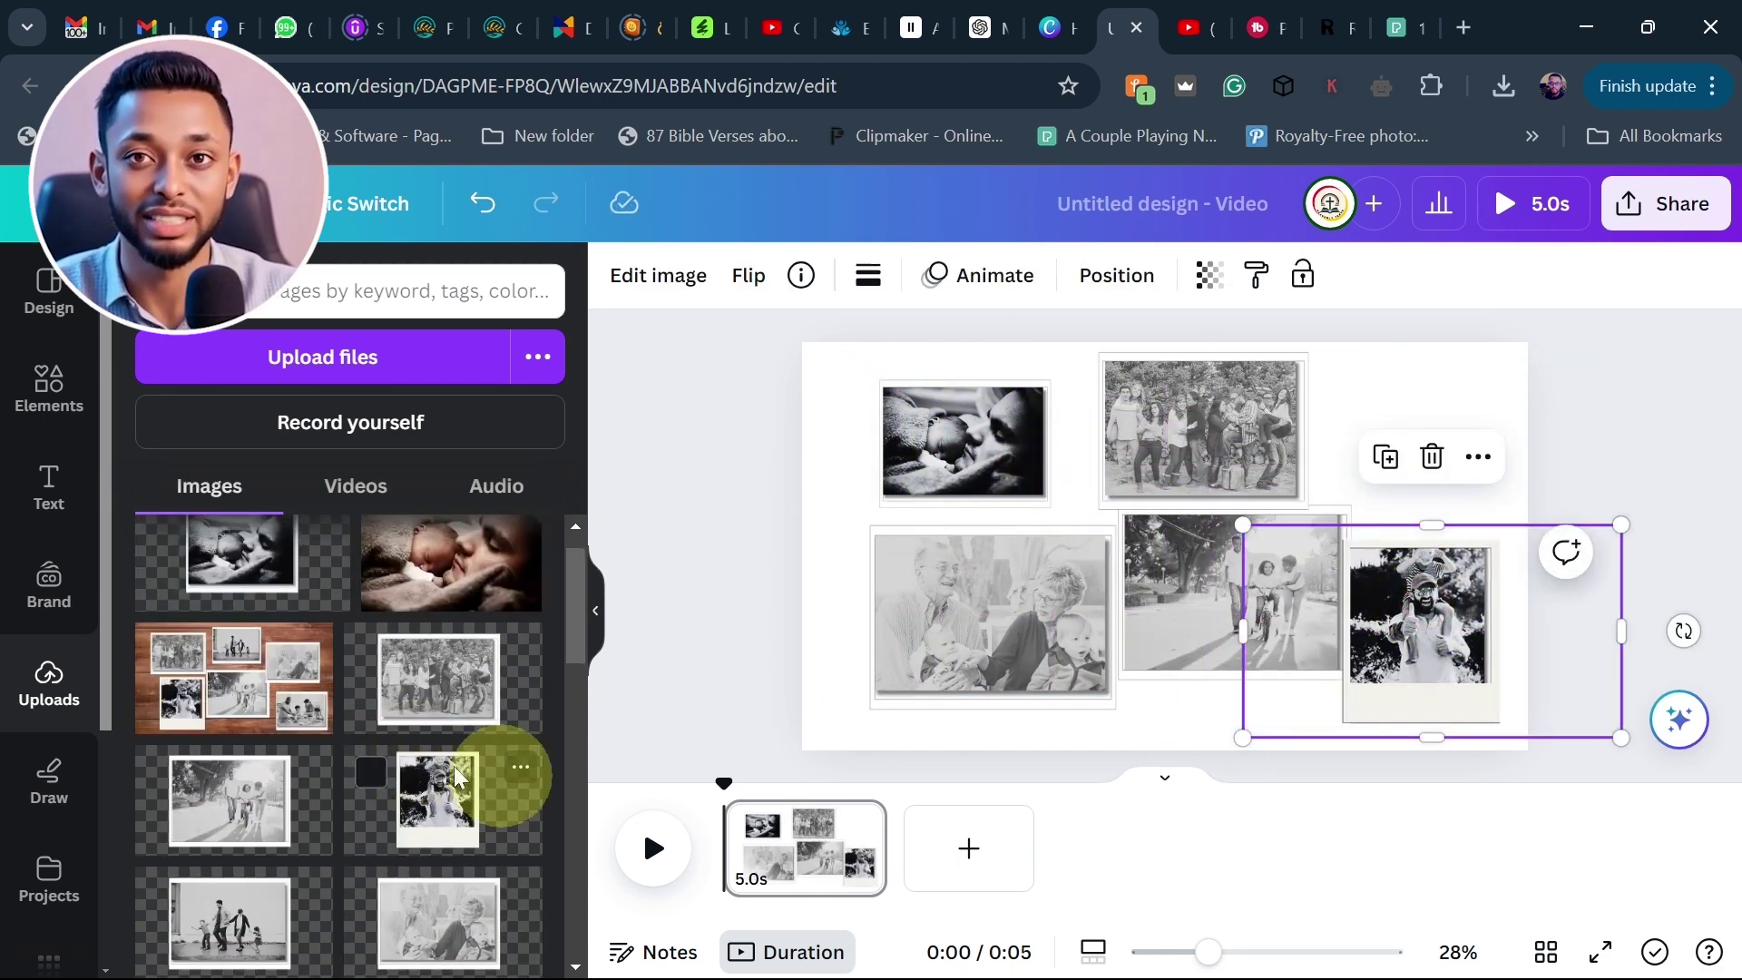
scroll(486, 810, down, 1)
scroll(409, 894, down, 1)
drag(215, 783, 1078, 544)
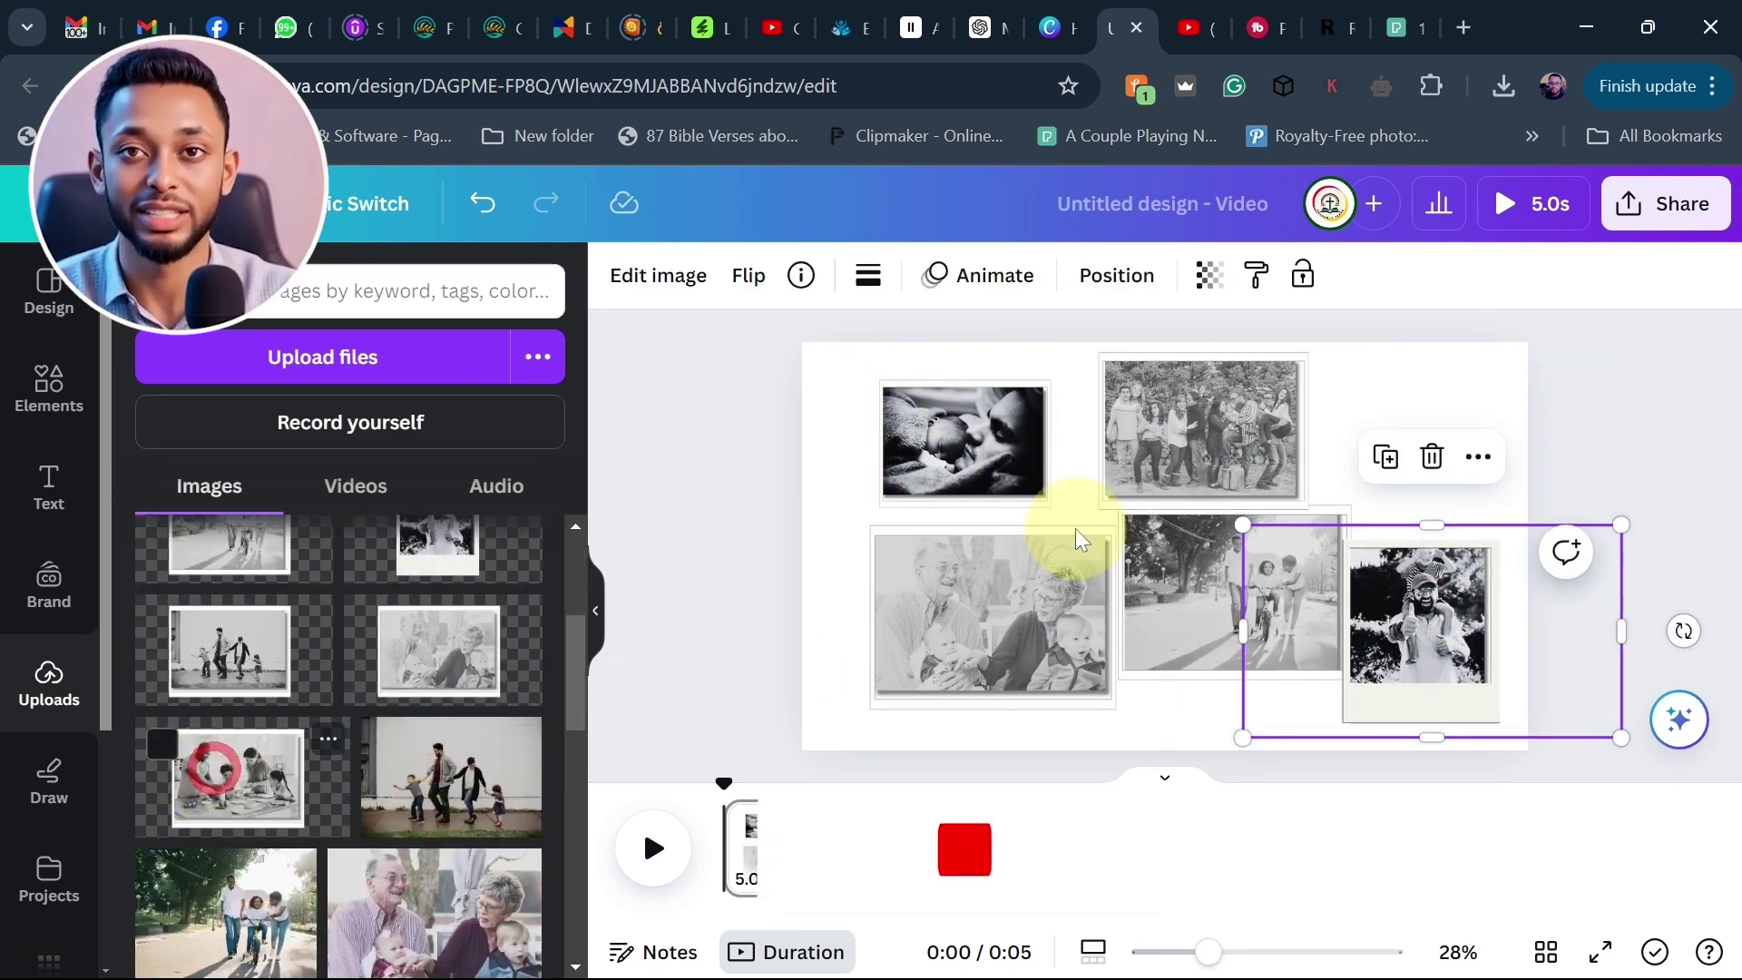
drag(895, 409, 1043, 518)
mouse_move(1191, 553)
mouse_down()
mouse_move(1358, 482)
mouse_move(1343, 440)
mouse_up()
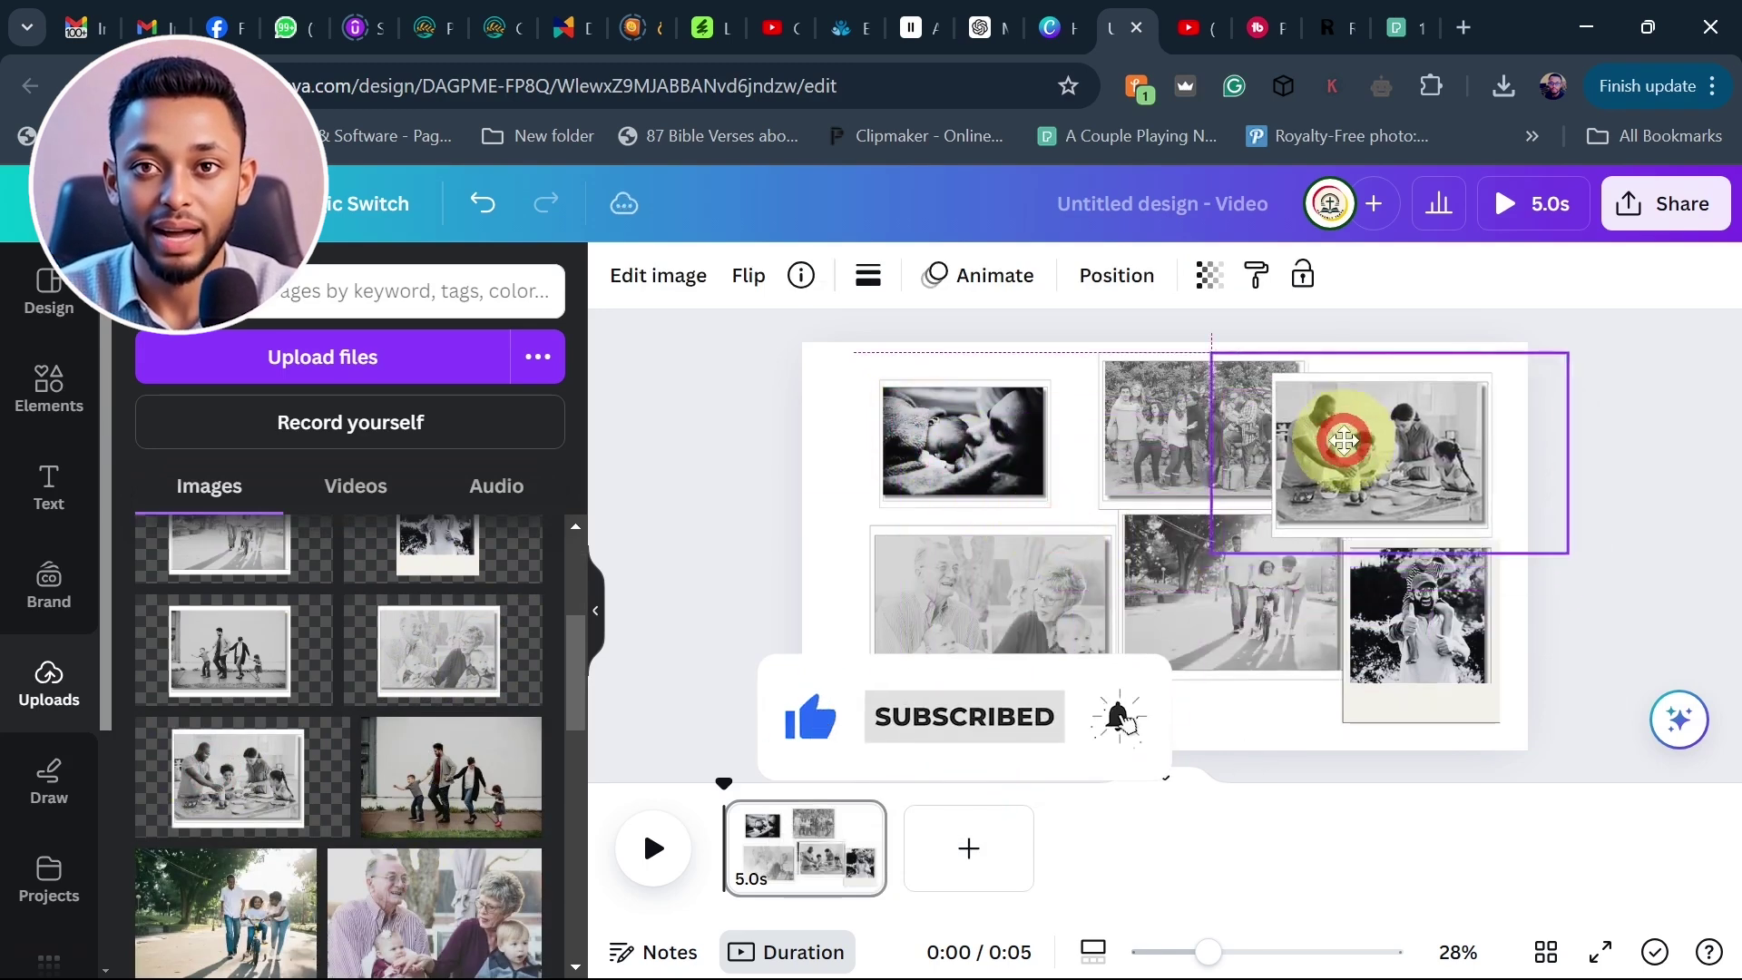
text(wooden)
key(Return)
Set a wooden plank photo as the page background and rearrange the framed photos over it
click(189, 363)
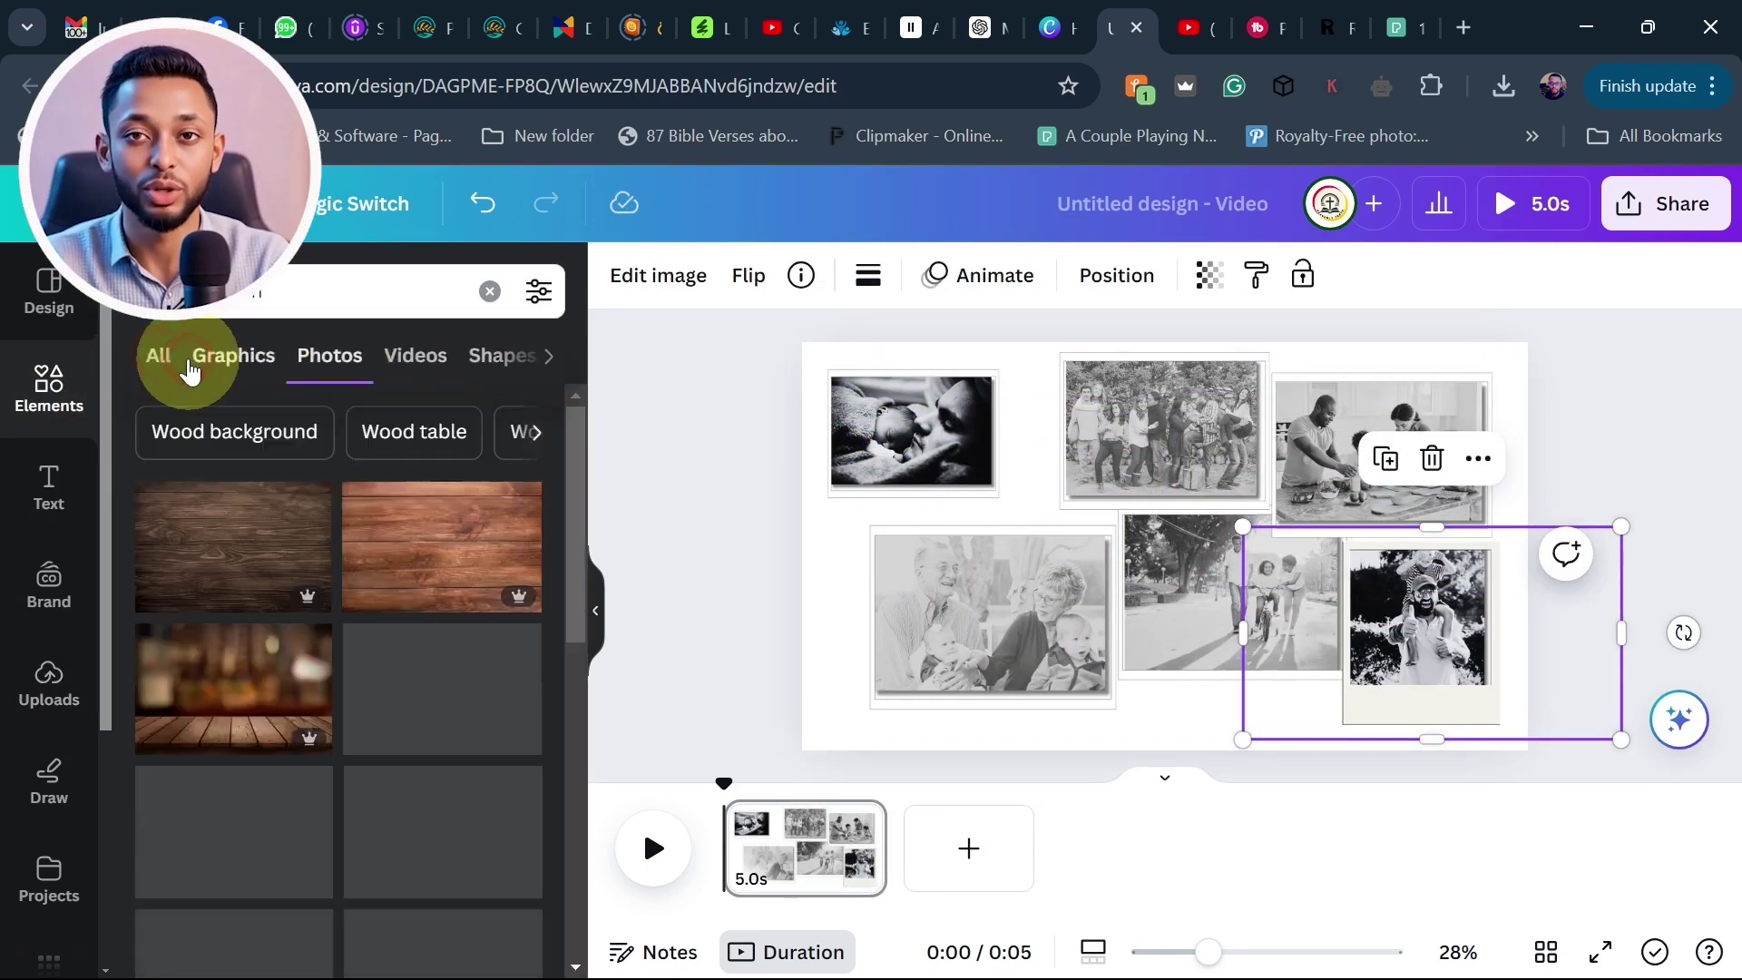
click(426, 549)
right_click(1006, 476)
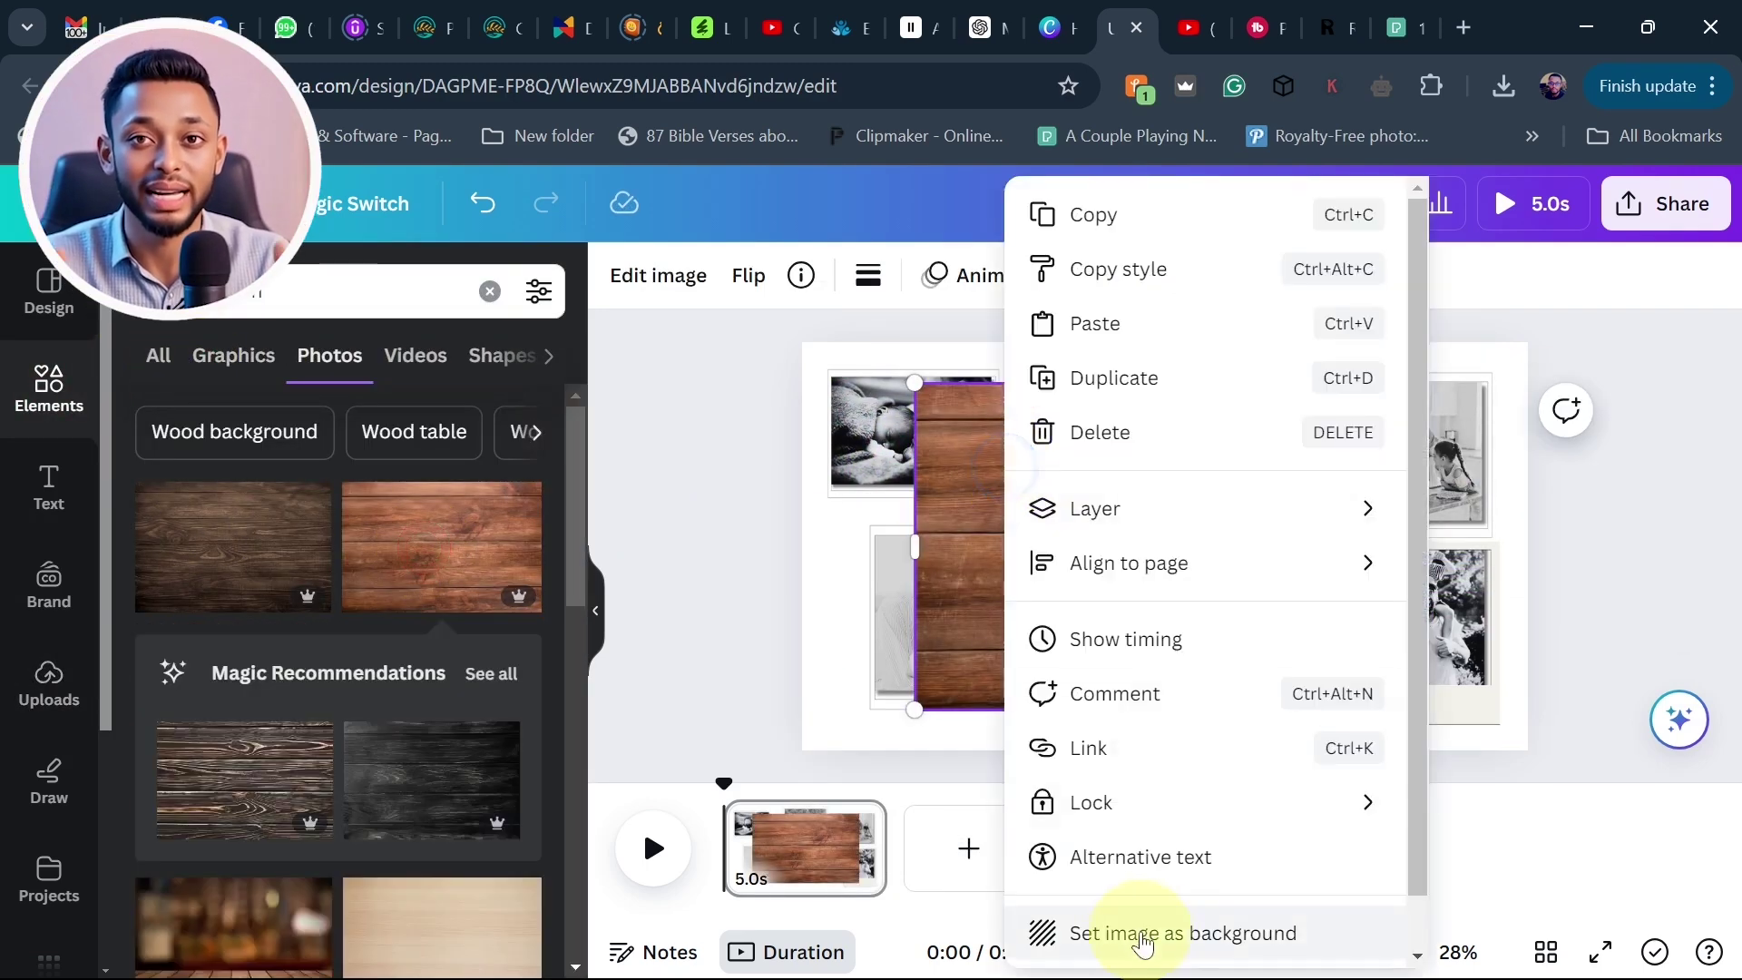
click(1141, 939)
click(1130, 463)
drag(1133, 458, 934, 610)
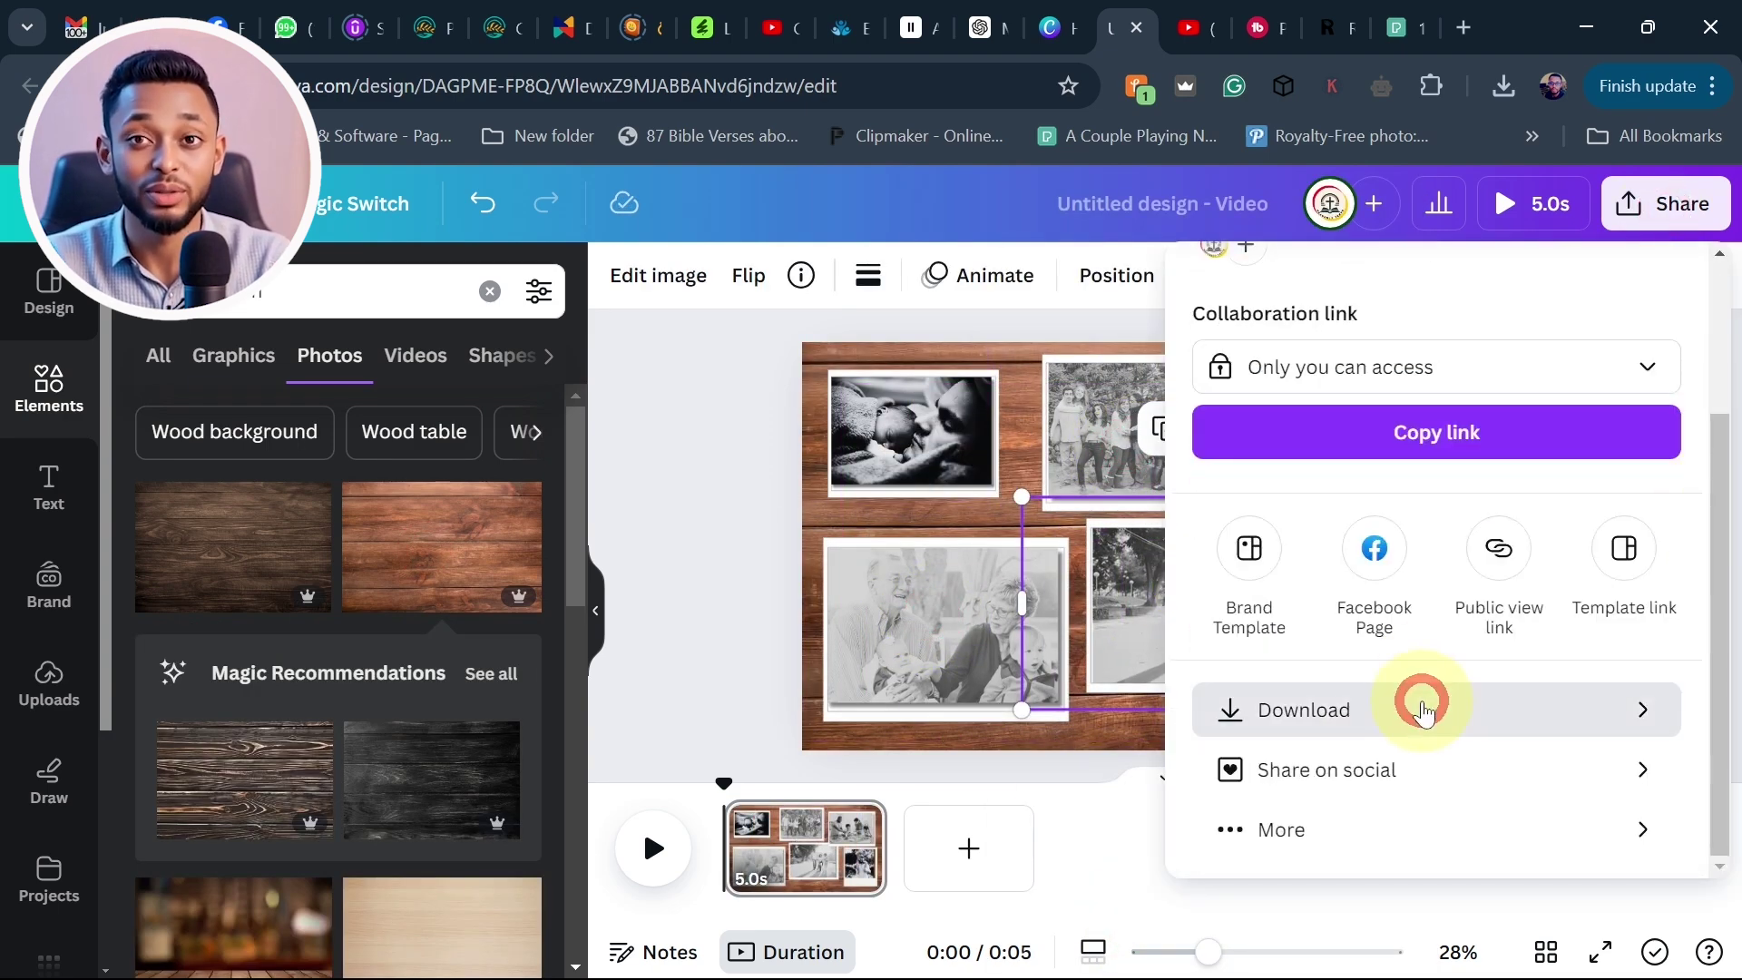
Download the collage as a JPG and upload that image back into the design
click(1424, 707)
click(1323, 393)
click(1316, 472)
click(1429, 740)
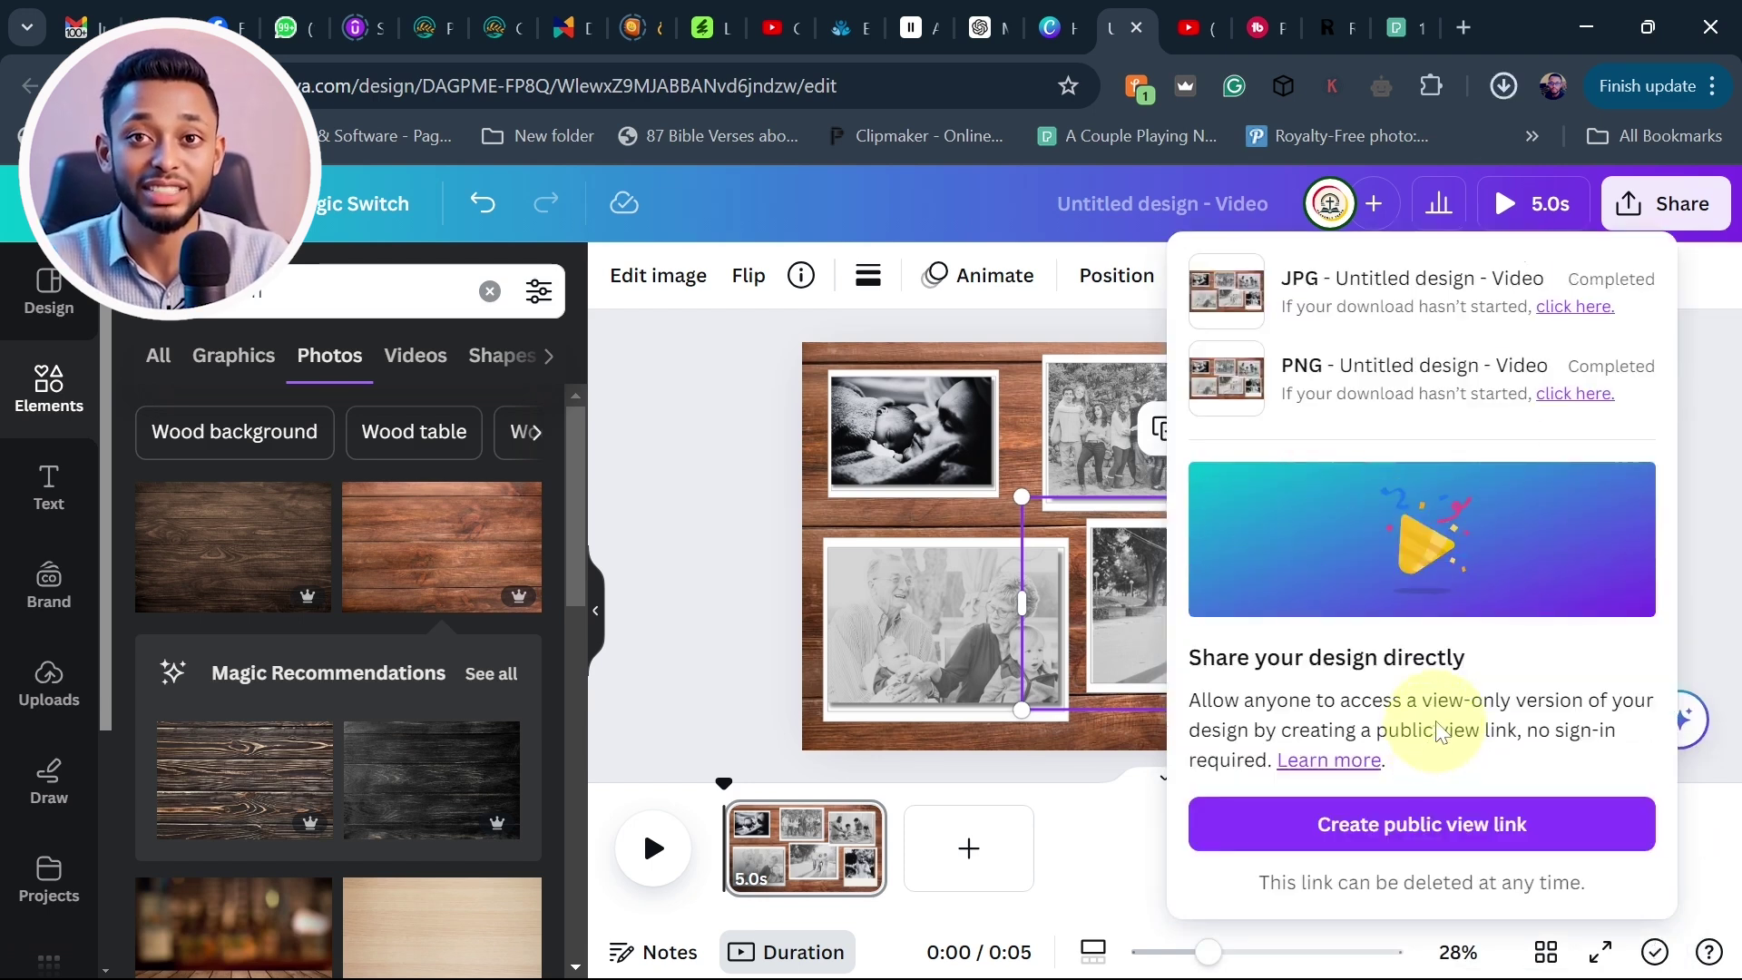
click(1503, 85)
click(1431, 151)
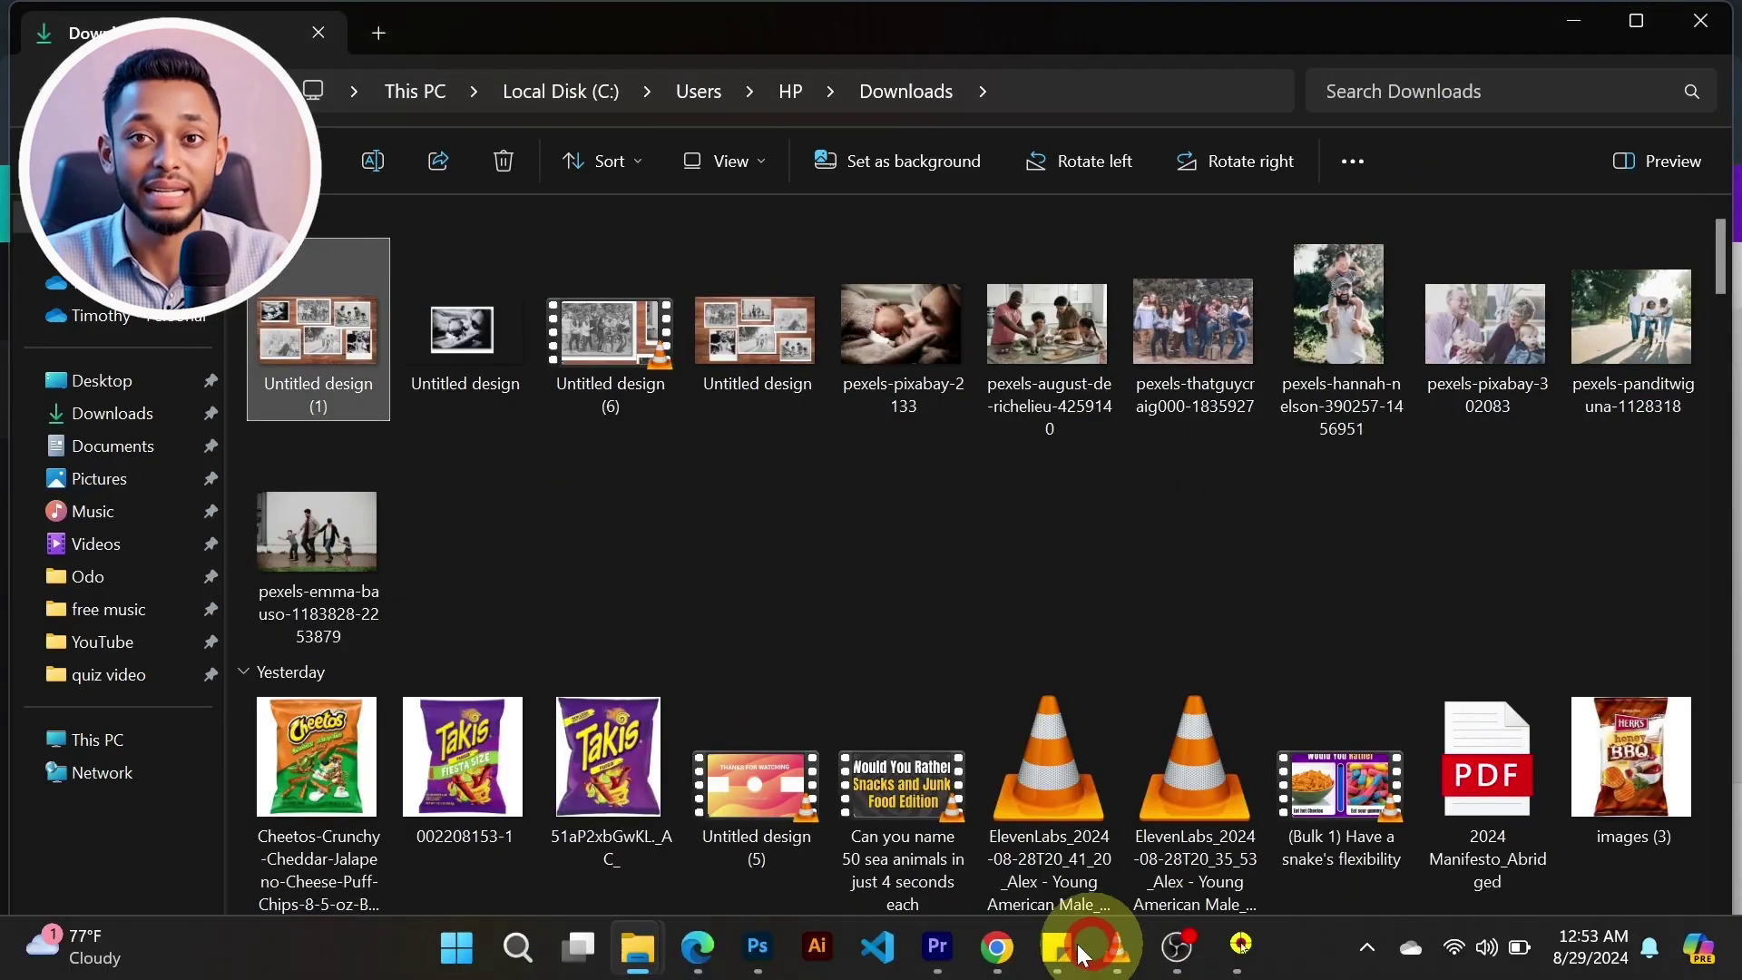
drag(318, 319, 318, 661)
Fill a new page with the uploaded collage image and delete the original first page
click(964, 844)
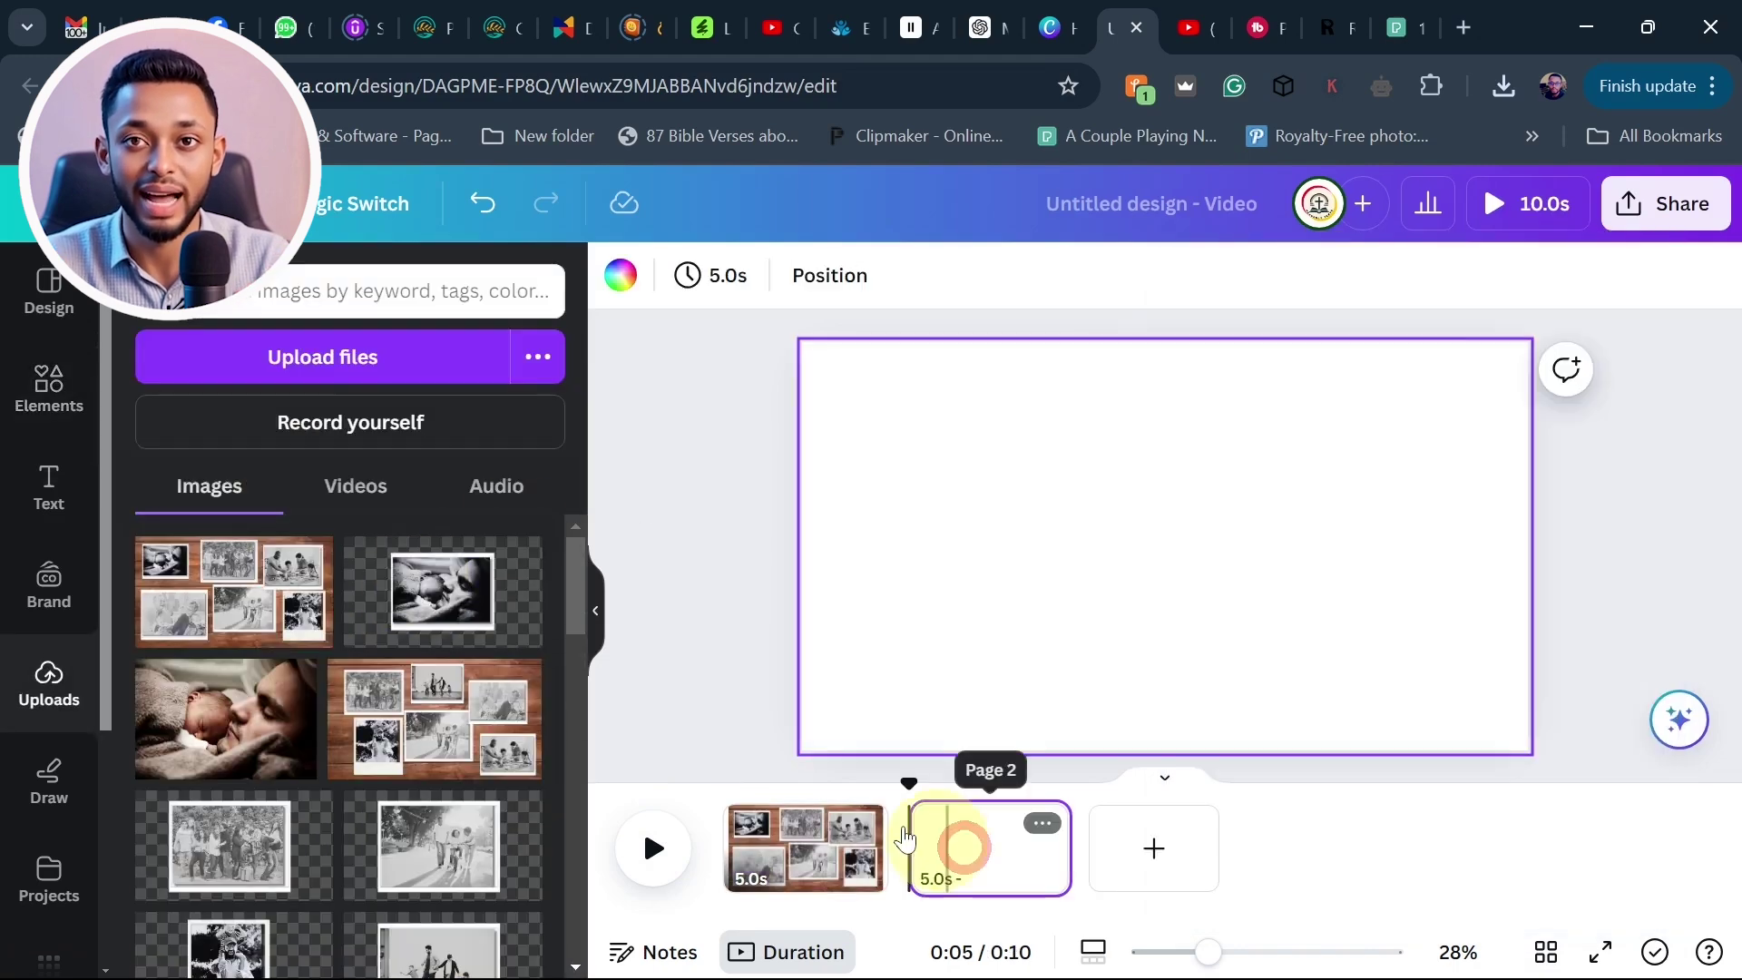
click(235, 592)
drag(903, 396, 802, 342)
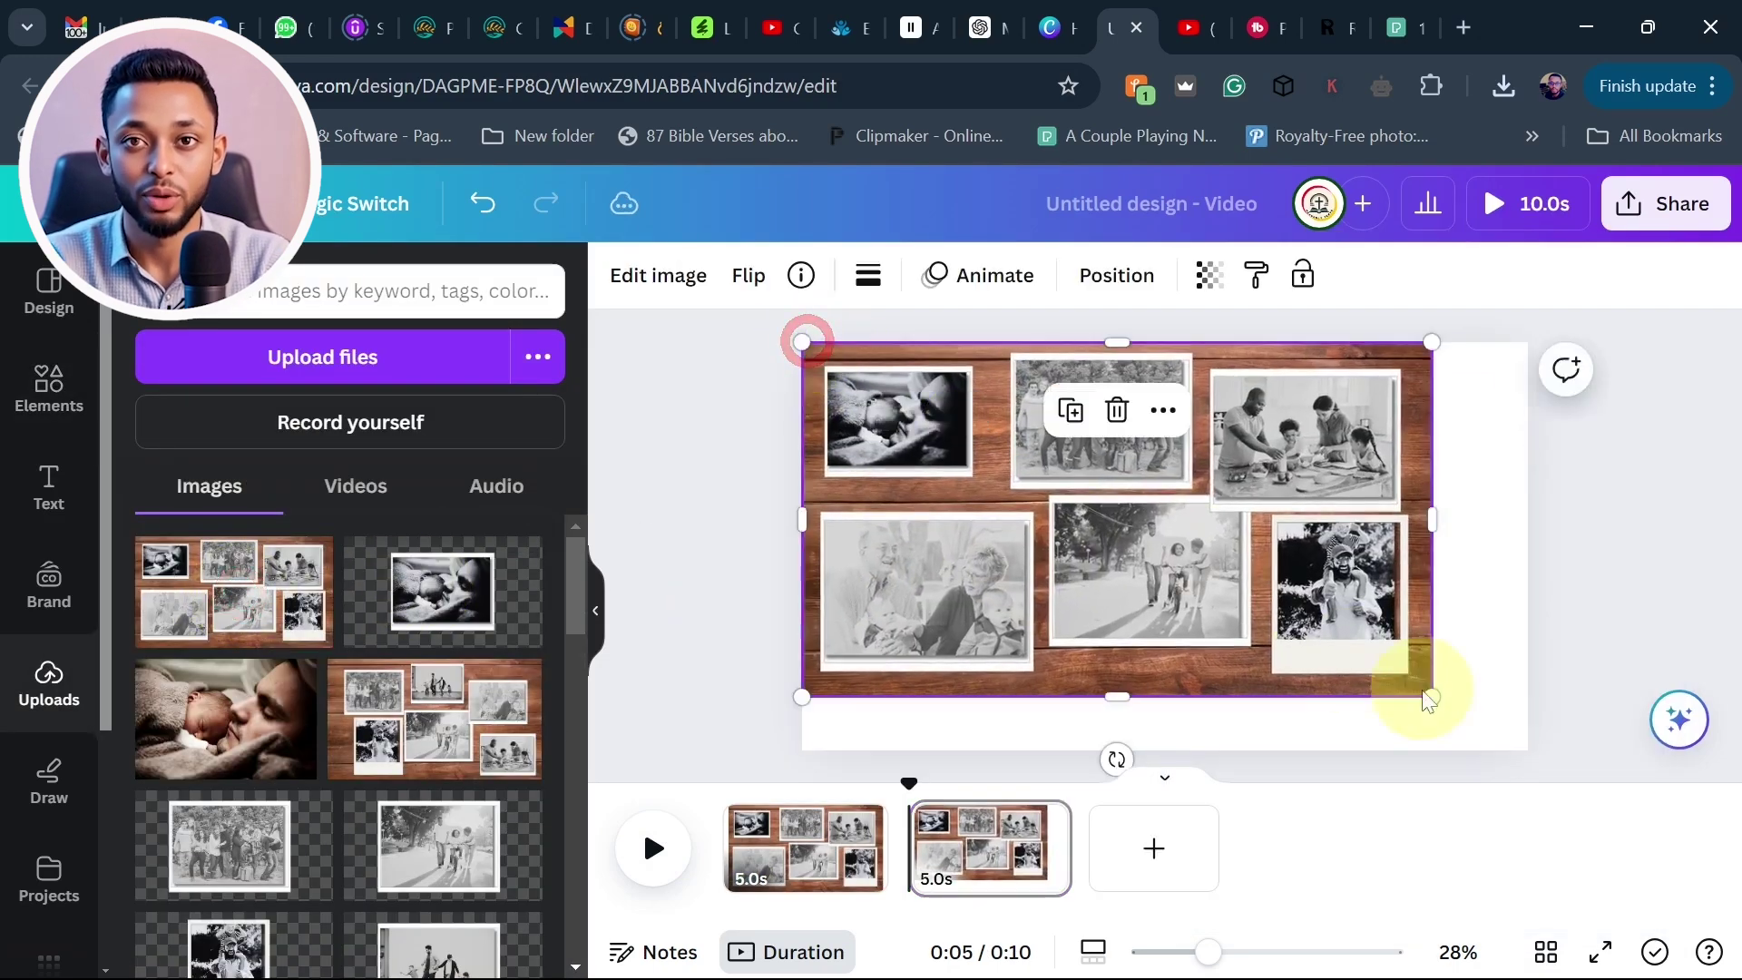
drag(1432, 696, 1529, 751)
right_click(828, 842)
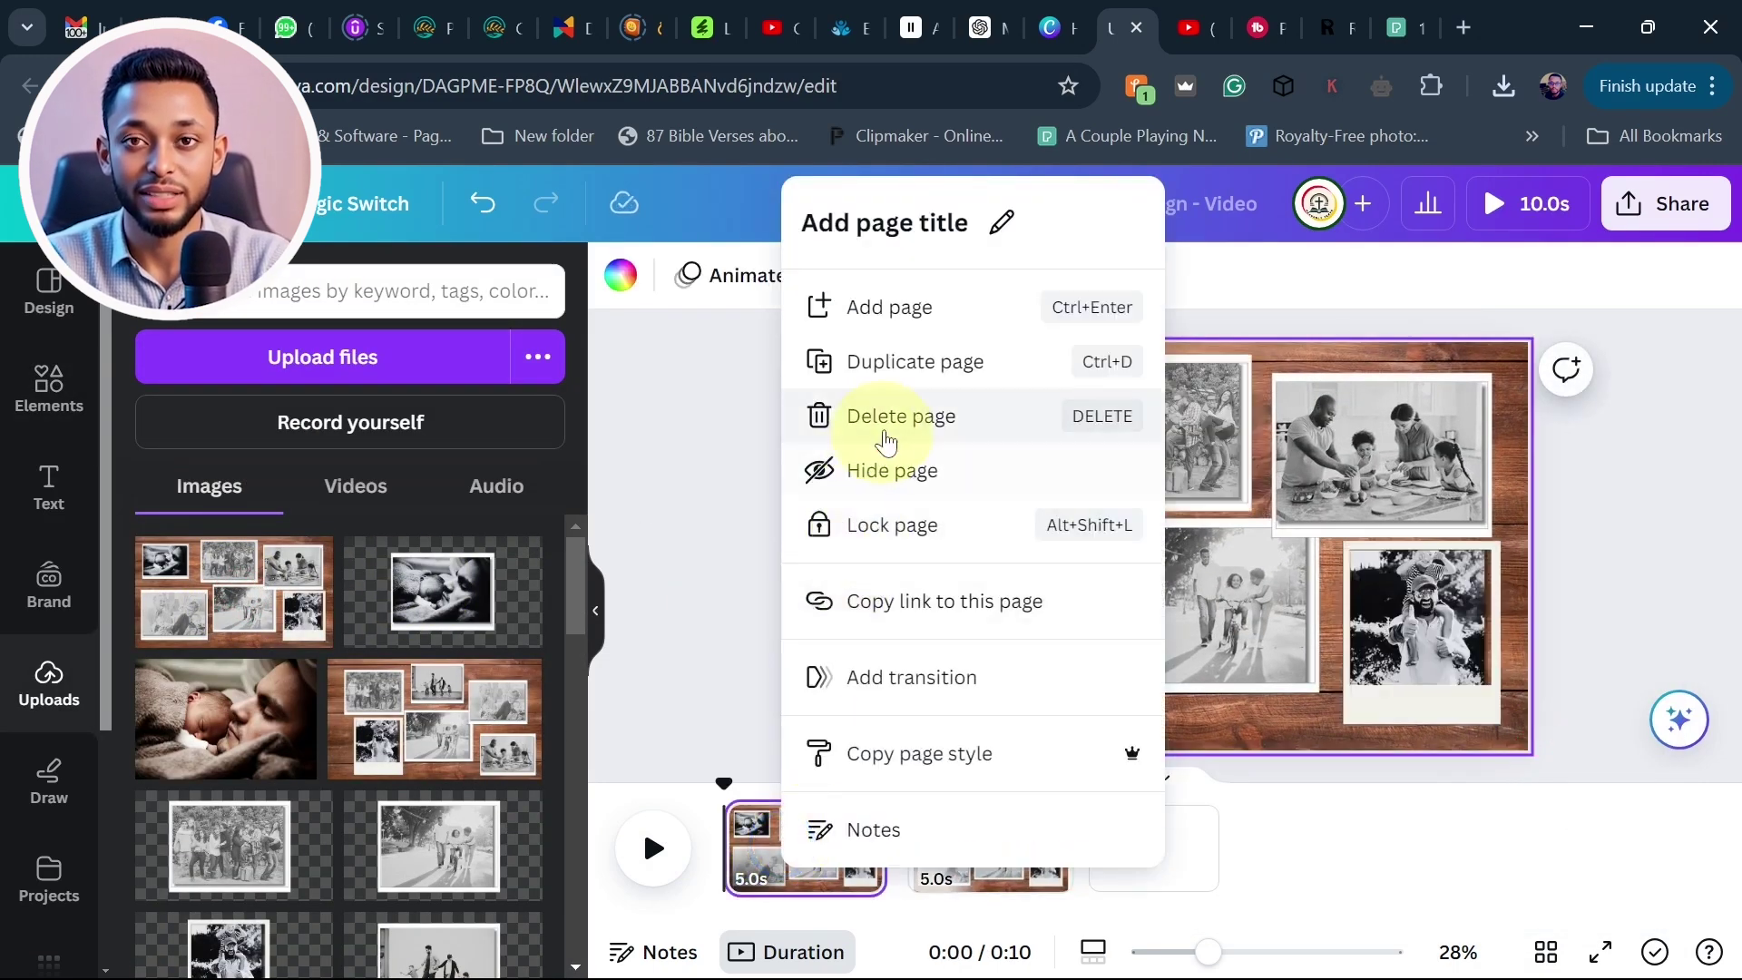
click(902, 412)
Trim the page to 3 seconds, give the collage a Breathe animation, and enlarge it past the edges
drag(880, 848, 823, 849)
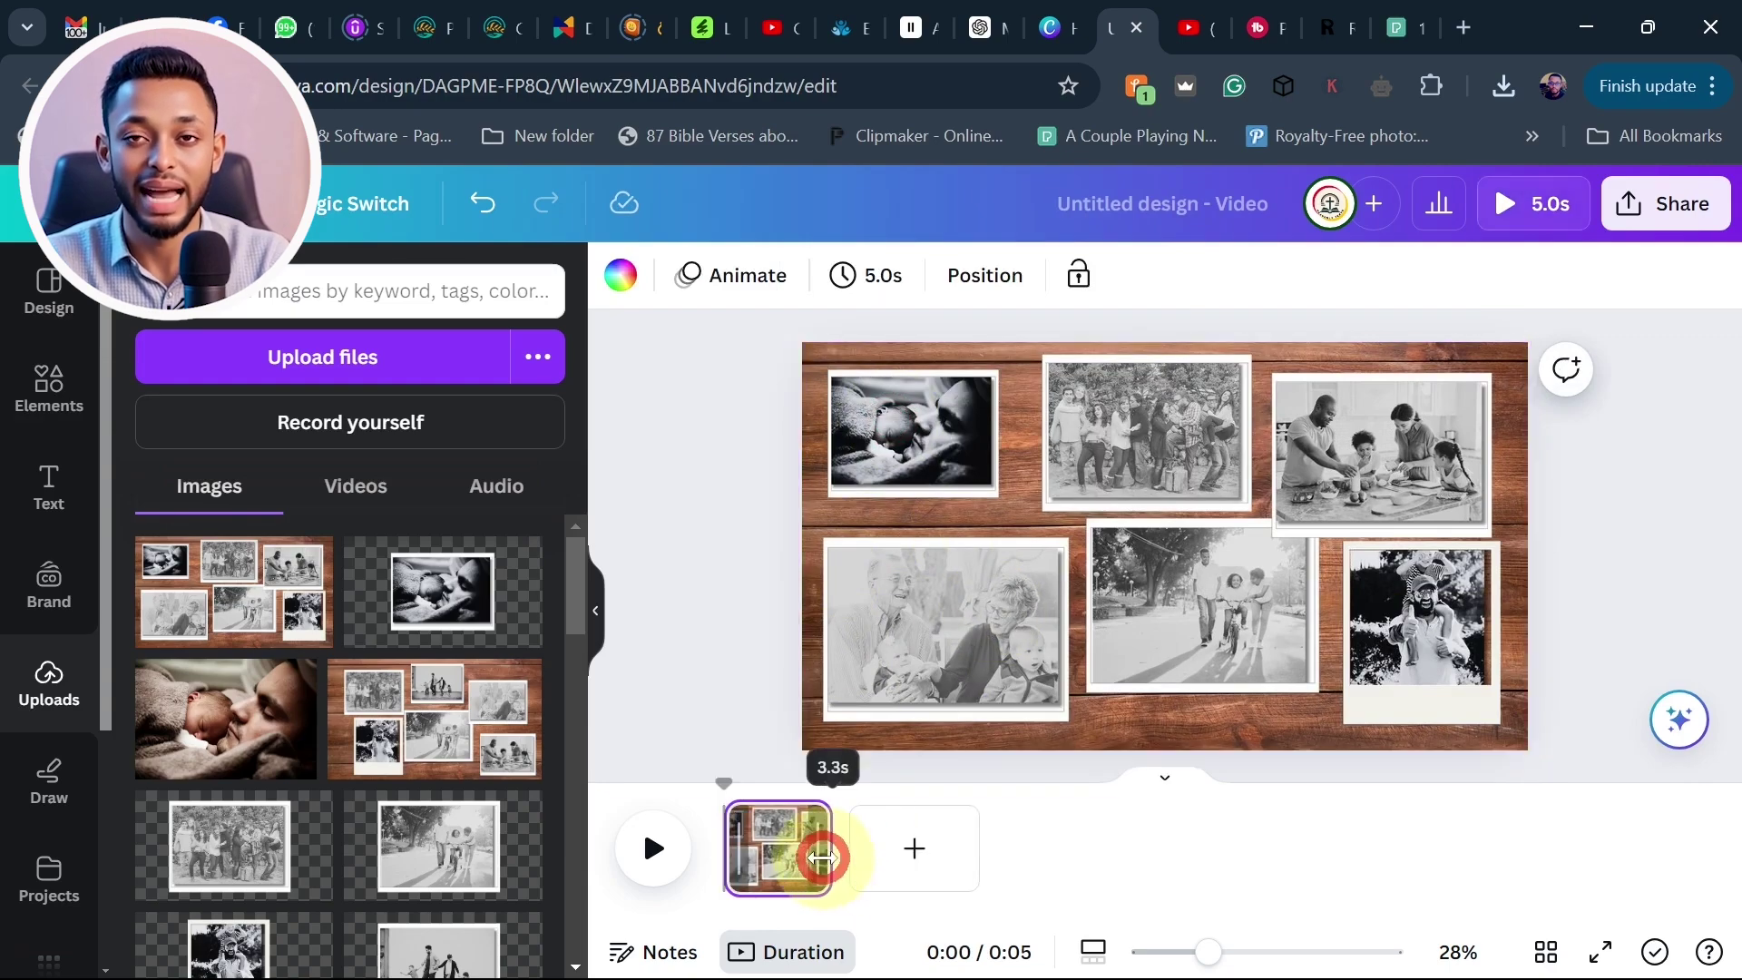
click(367, 684)
drag(801, 342, 785, 333)
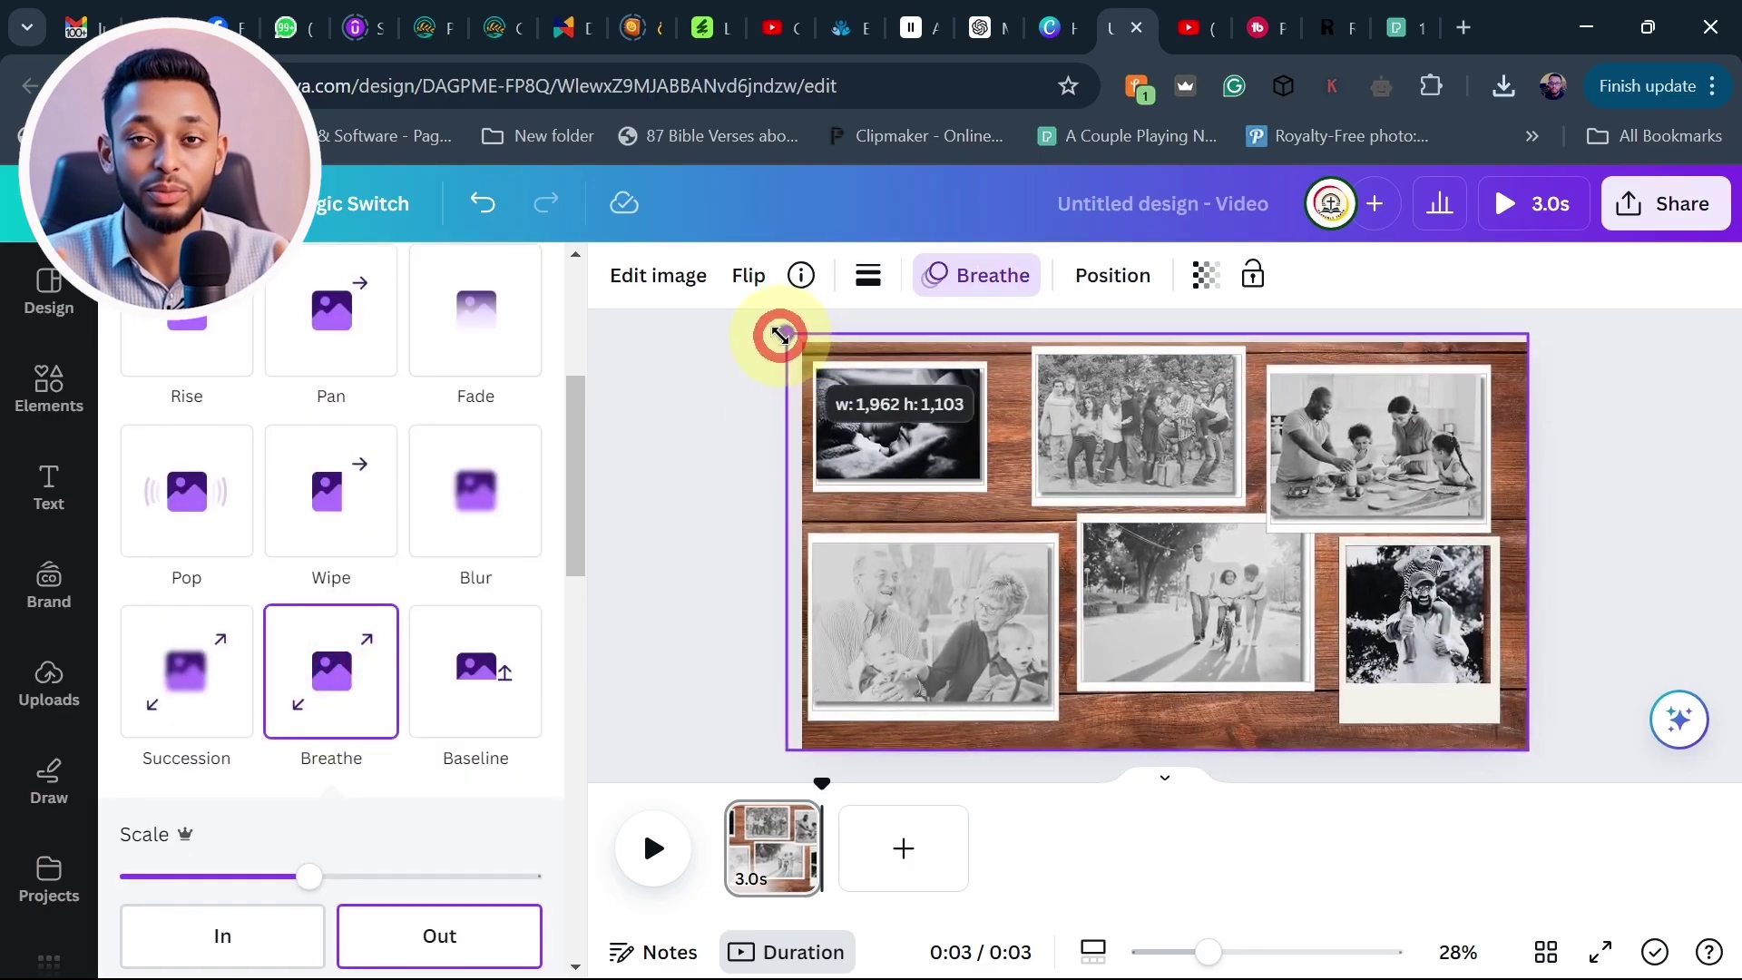
drag(1528, 750, 1553, 765)
drag(783, 342, 770, 327)
click(712, 459)
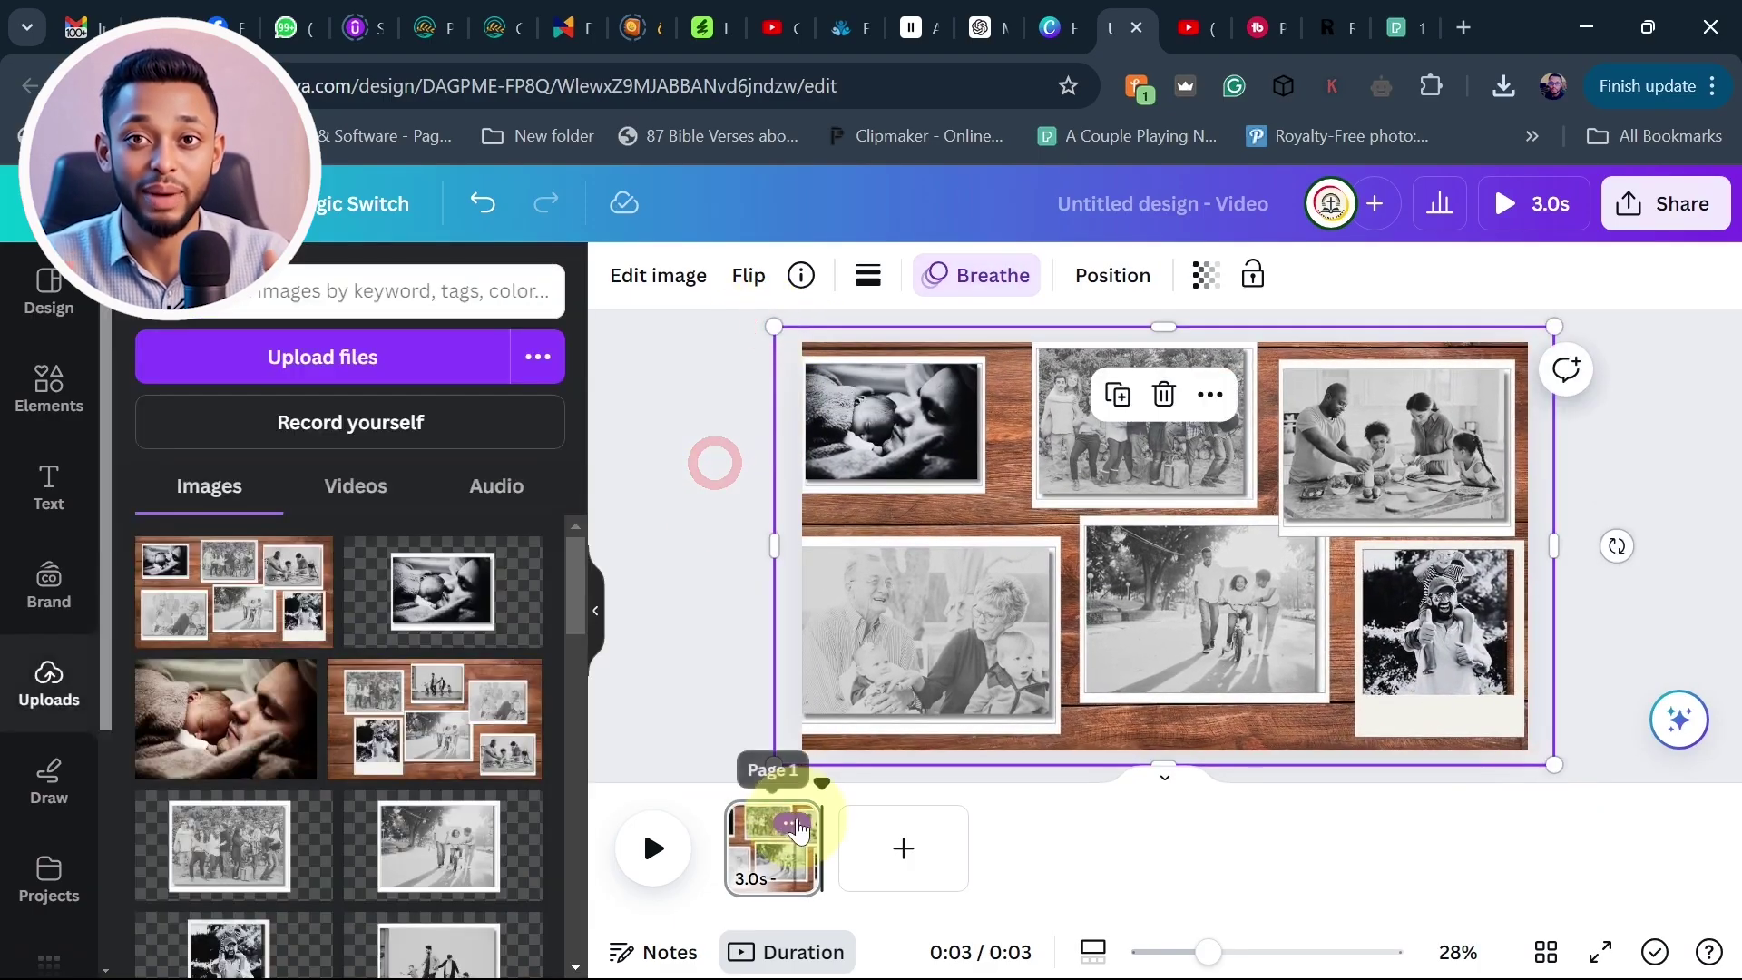
right_click(797, 829)
Duplicate the collage page and zoom the second page's collage in on one photo
click(887, 361)
drag(822, 782, 891, 782)
click(992, 505)
drag(1555, 767, 1322, 662)
mouse_move(868, 377)
mouse_down()
mouse_move(778, 342)
mouse_move(934, 408)
mouse_move(723, 389)
mouse_up()
click(919, 828)
Duplicate into third and fourth pages, reframing the fourth on the father-daughter bike photo
click(1035, 360)
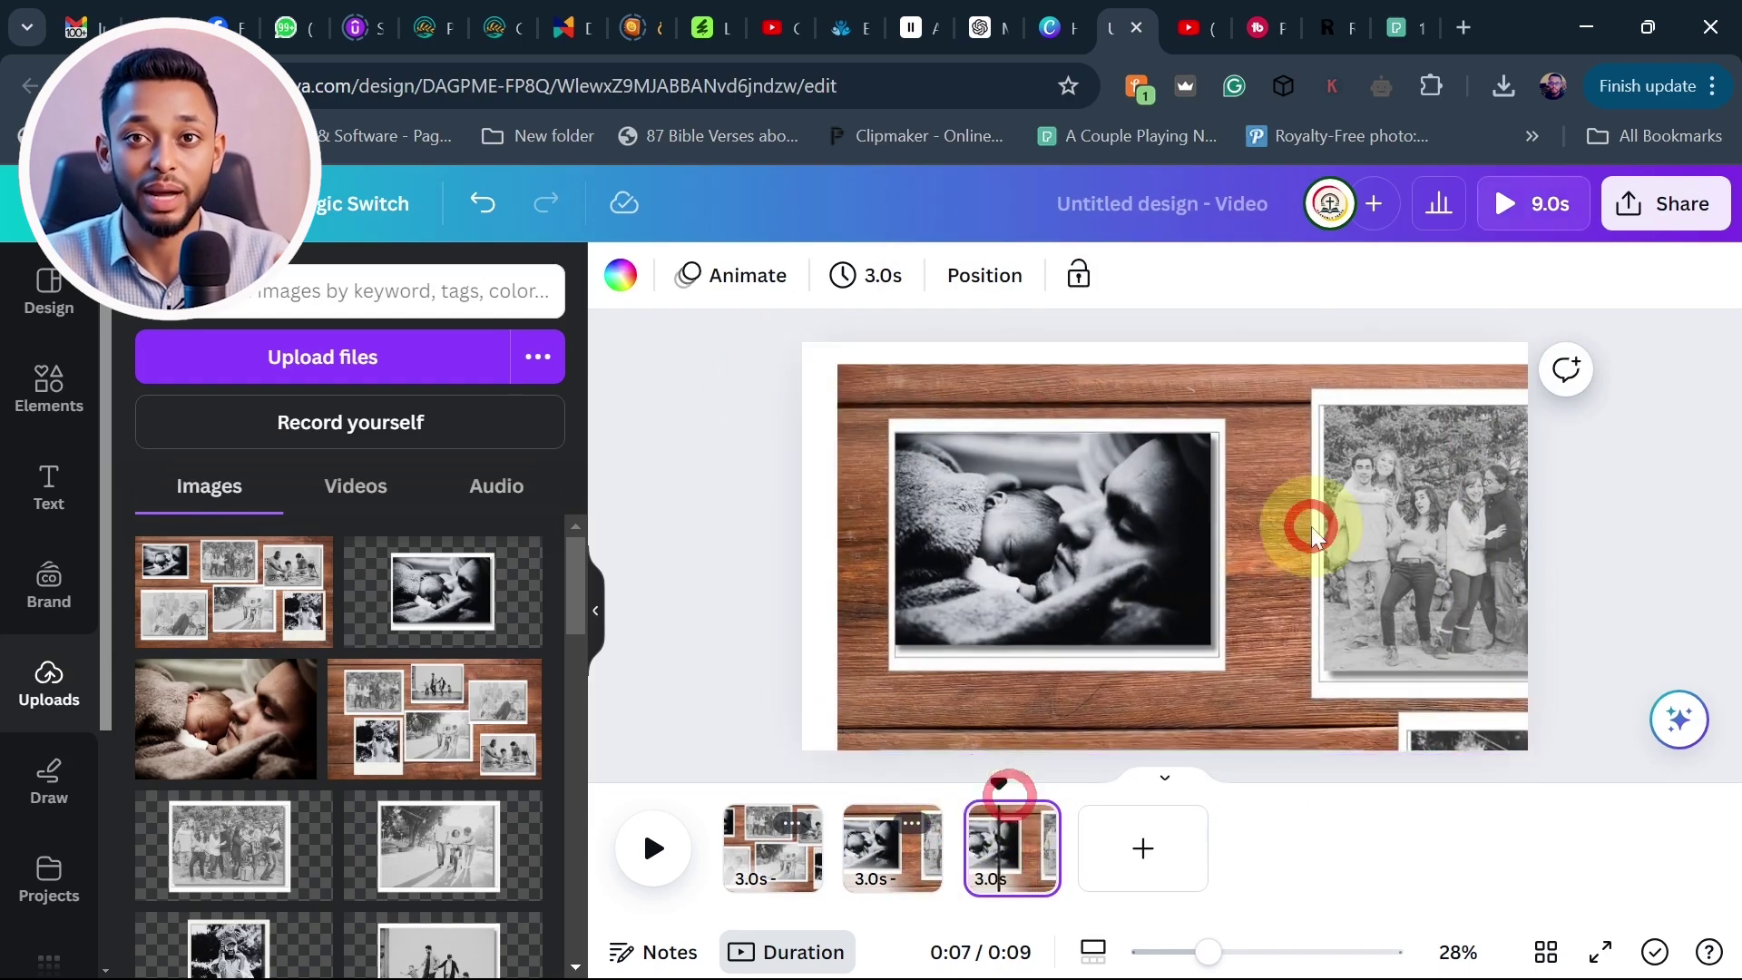
click(994, 506)
click(1034, 823)
click(1050, 357)
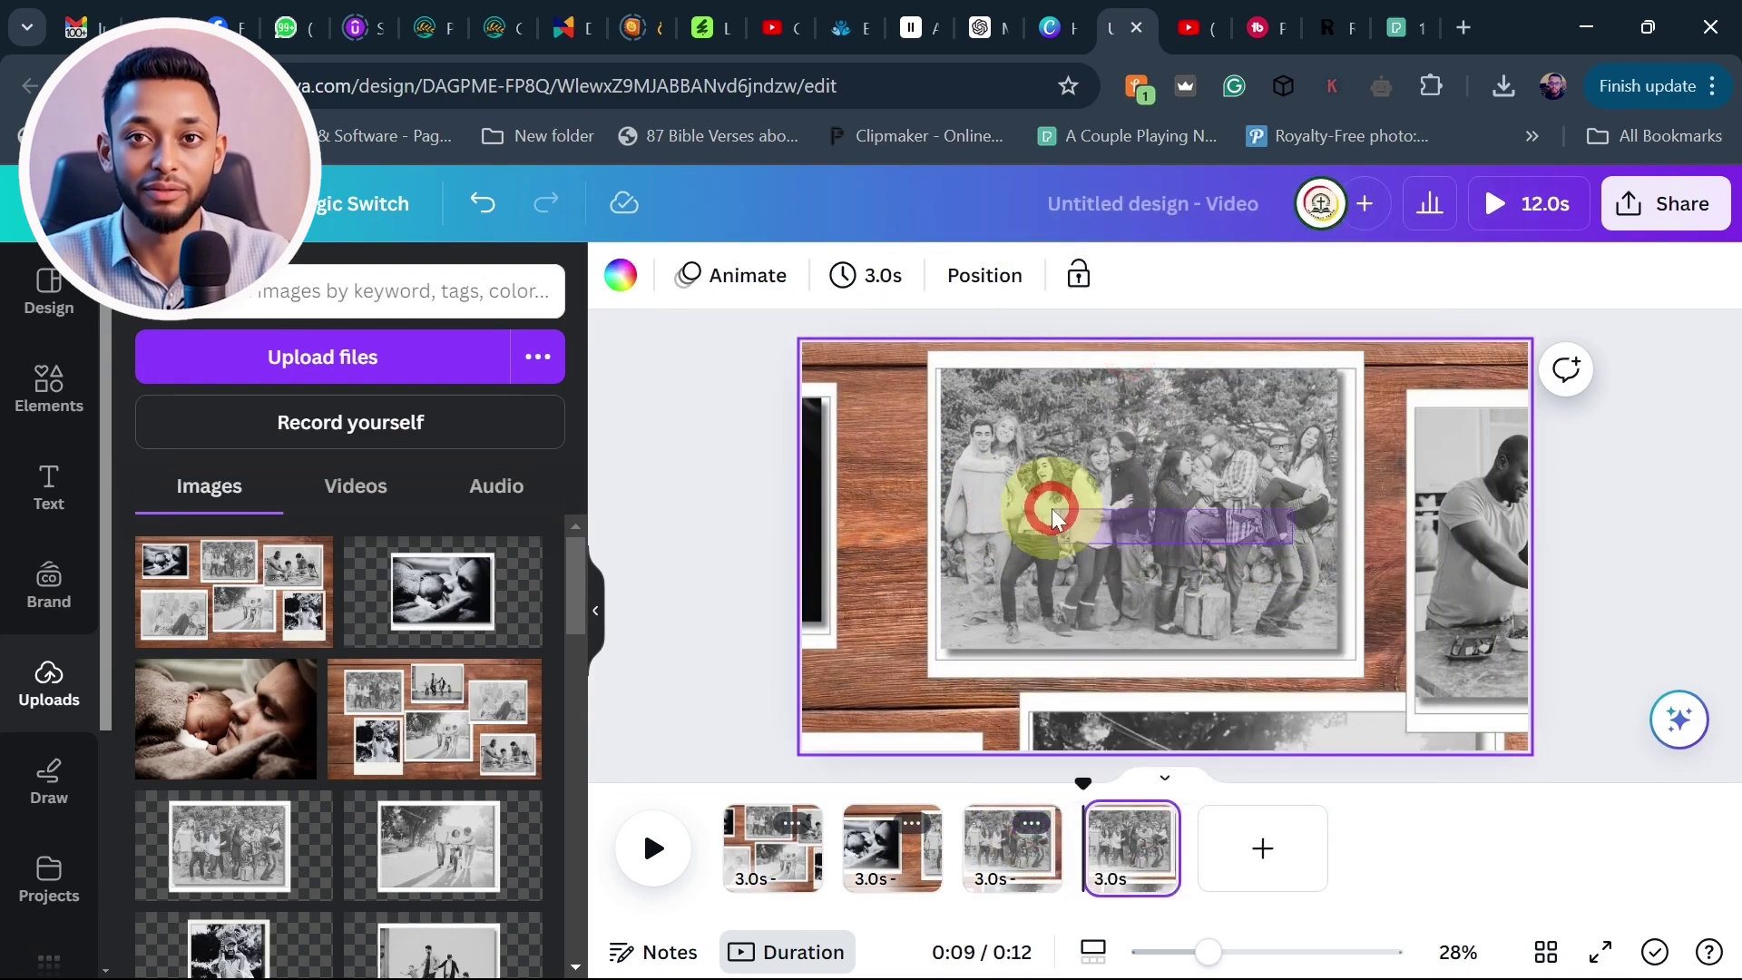
click(1129, 795)
drag(1050, 454, 1128, 603)
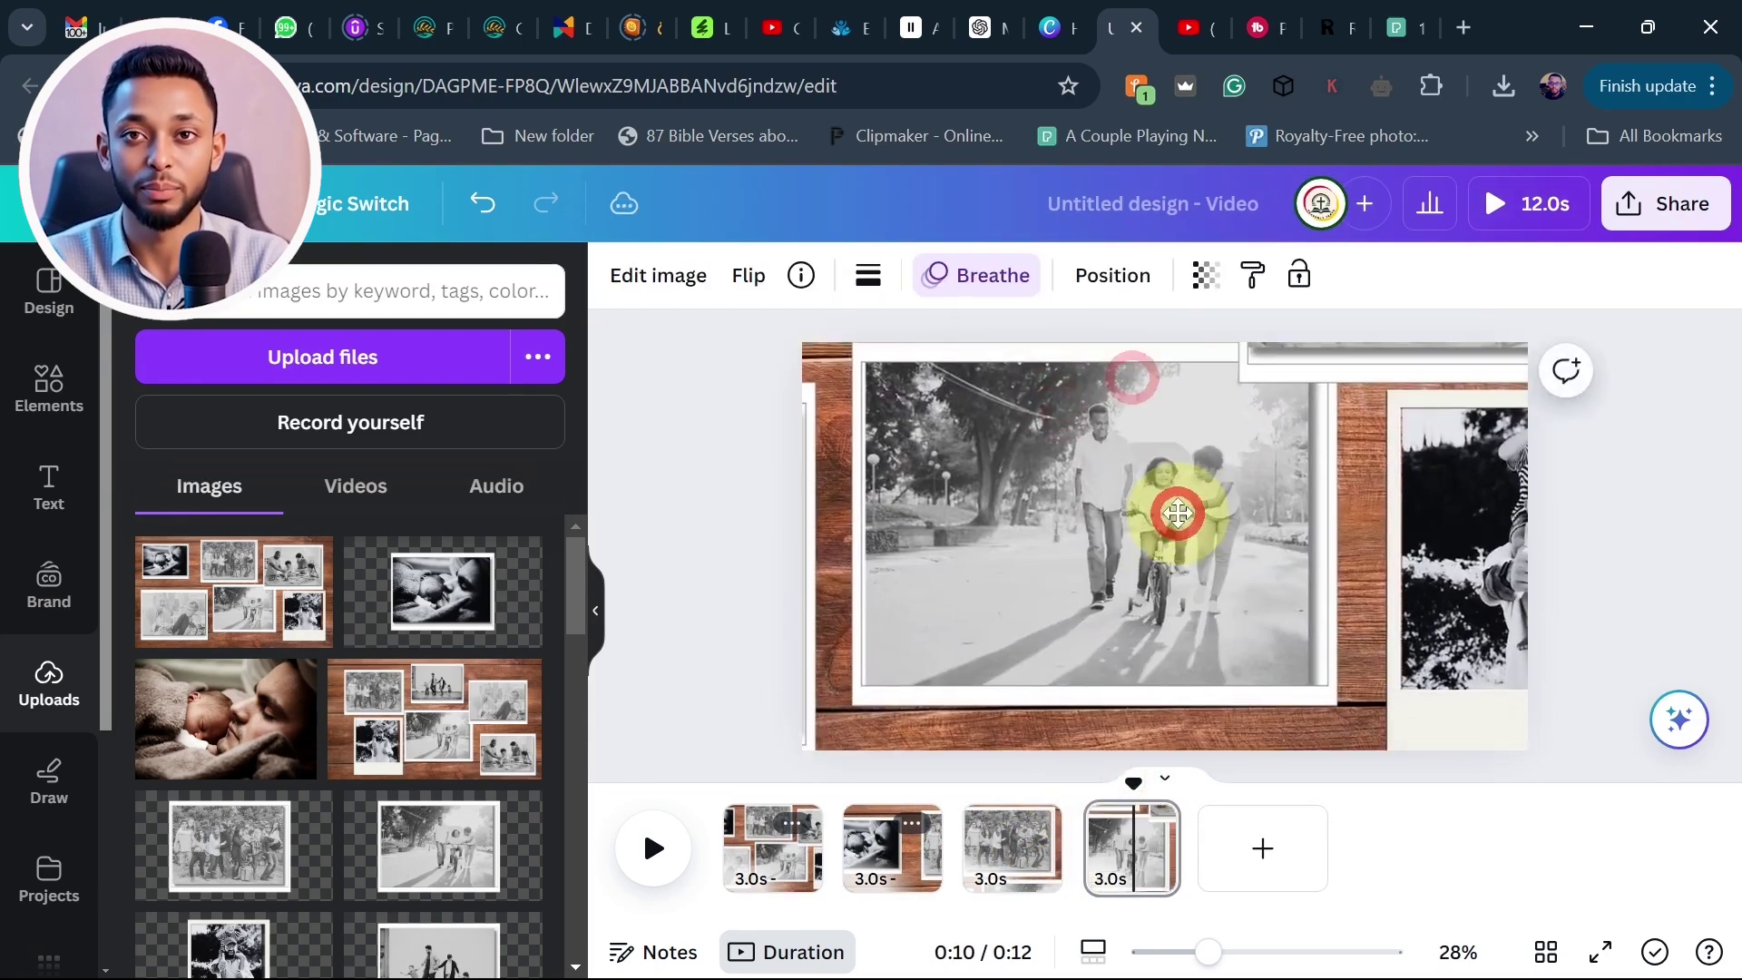
Duplicate into fifth through seventh pages, reframing one on the family cooking photo
click(1152, 823)
key(ctrl+d)
click(1389, 435)
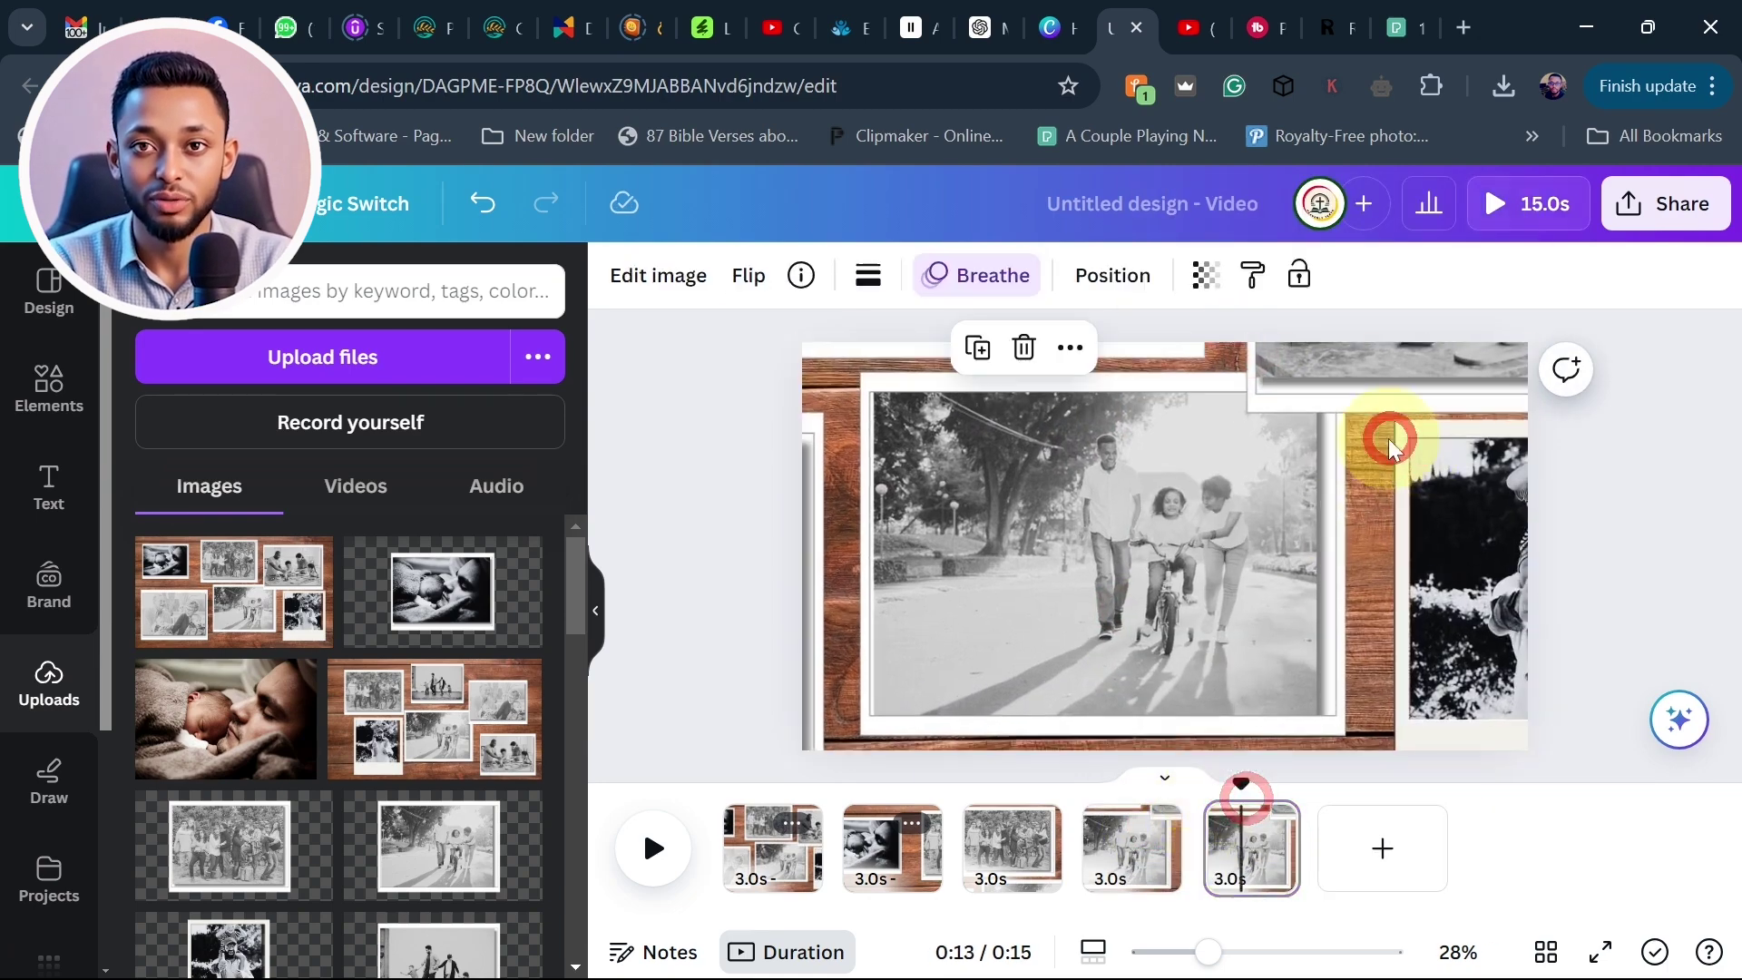
click(1273, 824)
click(1387, 371)
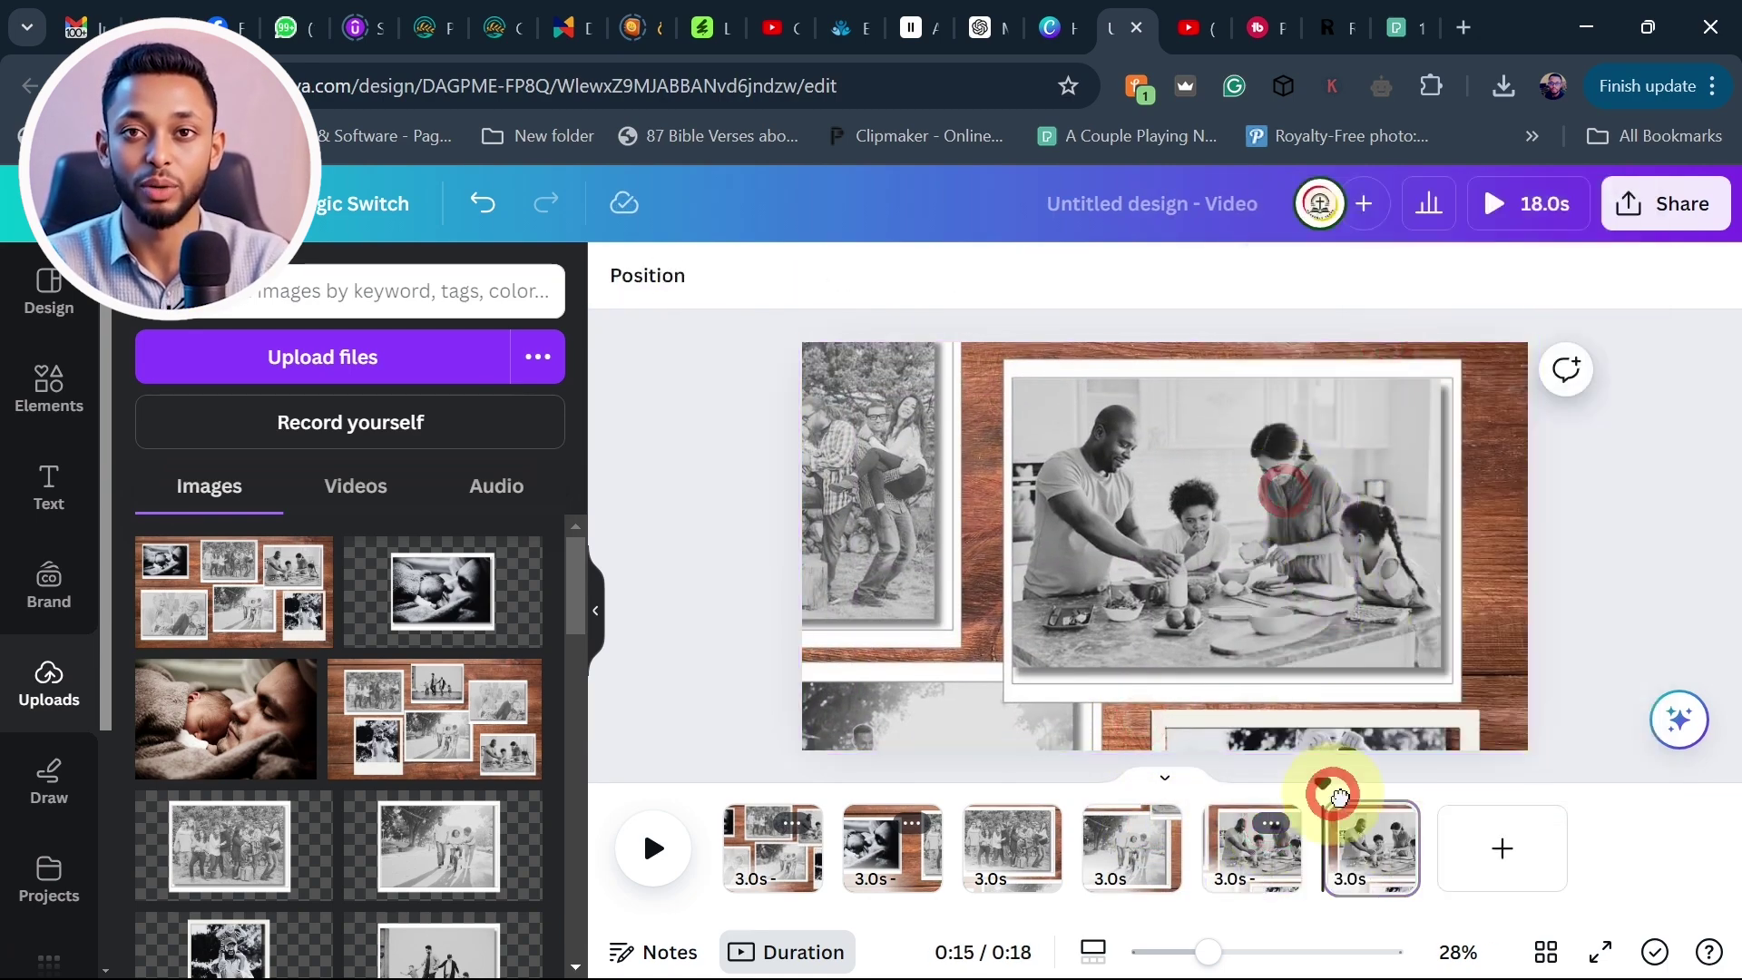
drag(1298, 459, 1378, 539)
click(1388, 821)
Apply the Match & Move transition between all pages and preview the slideshow
key(ctrl+d)
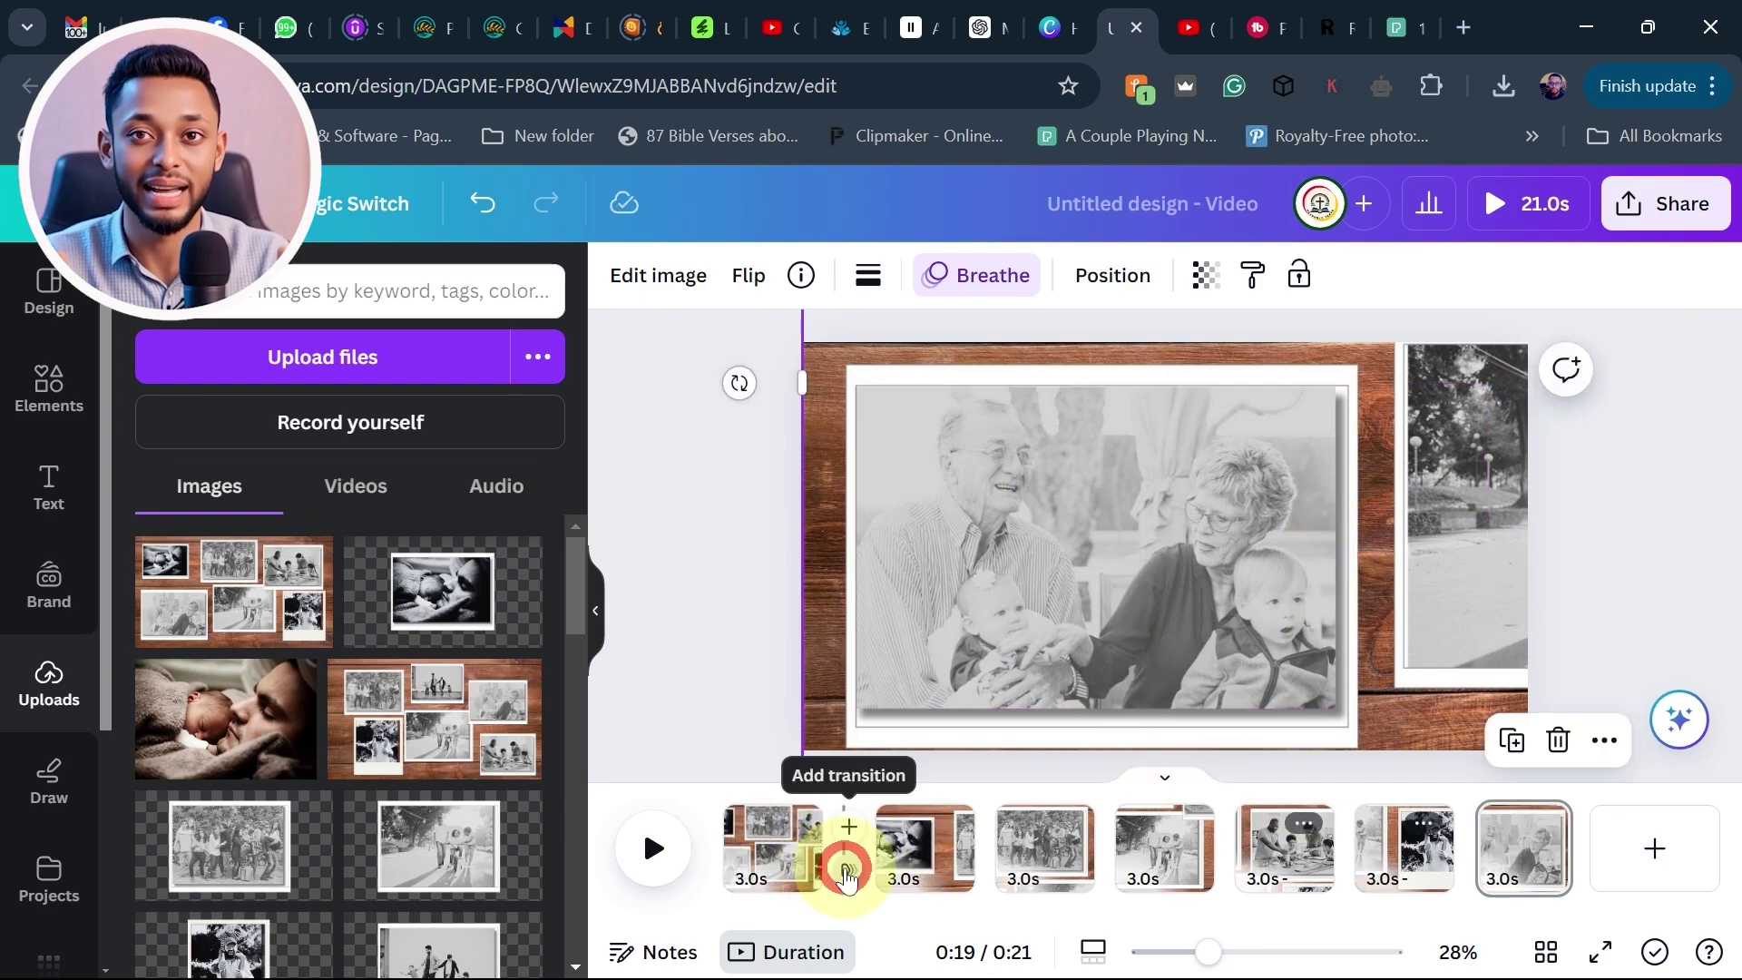
click(842, 858)
click(207, 780)
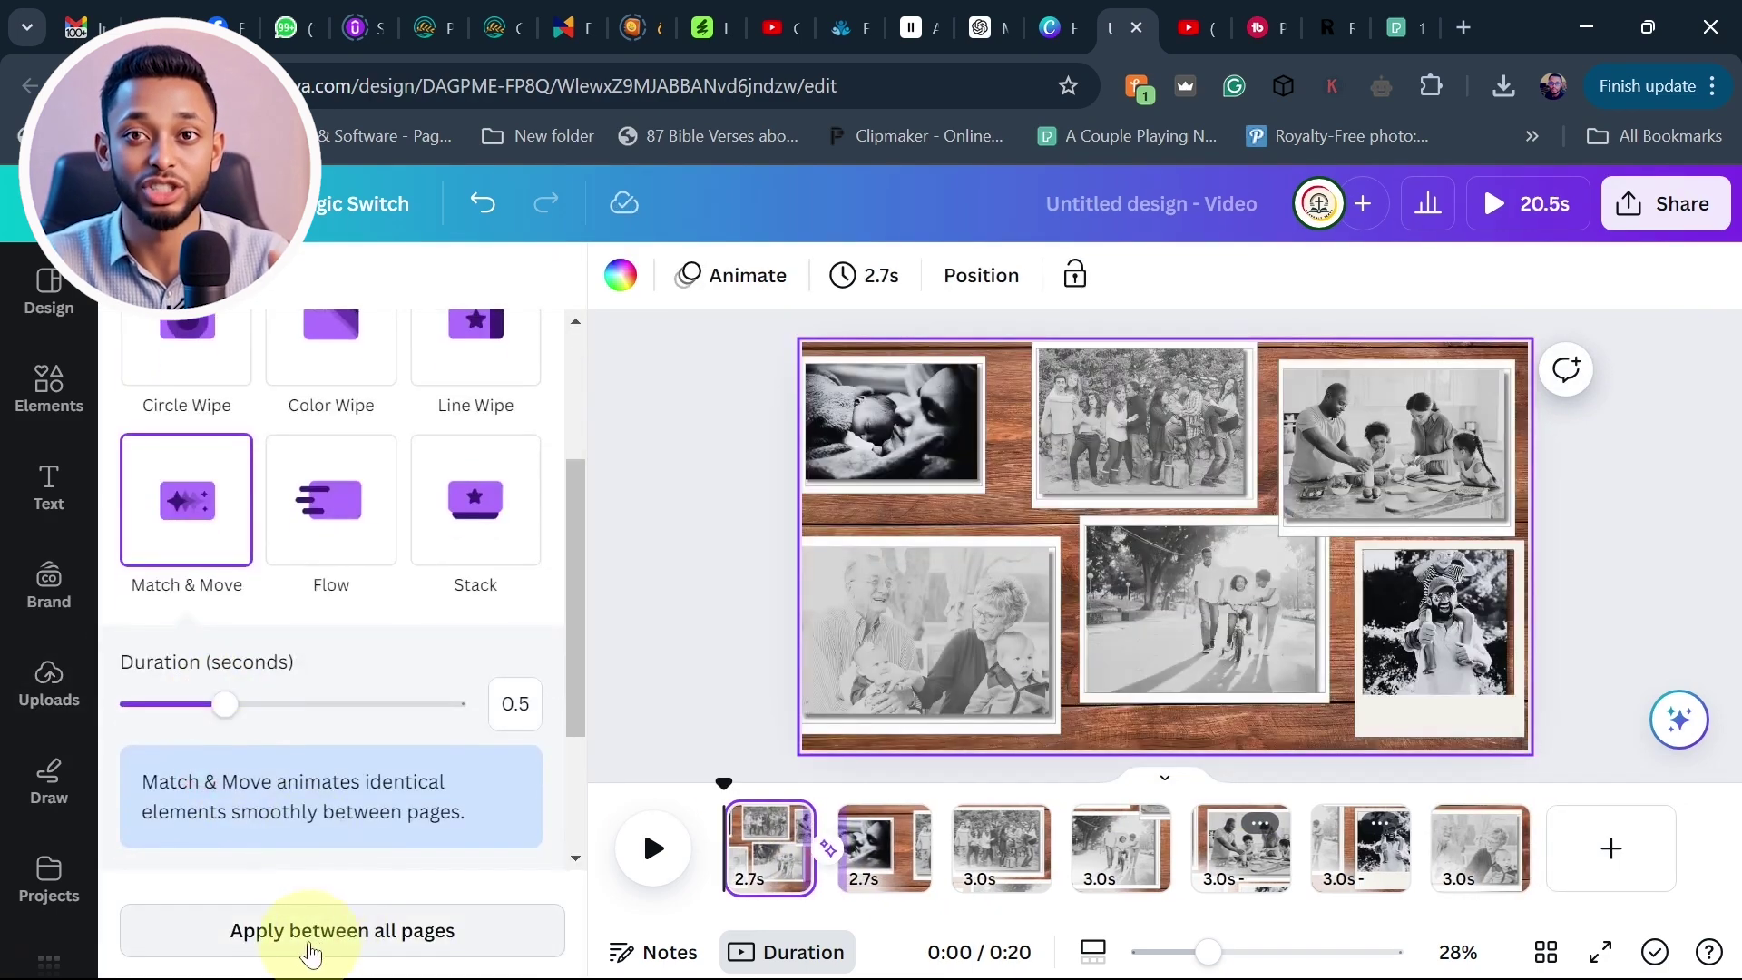
click(328, 935)
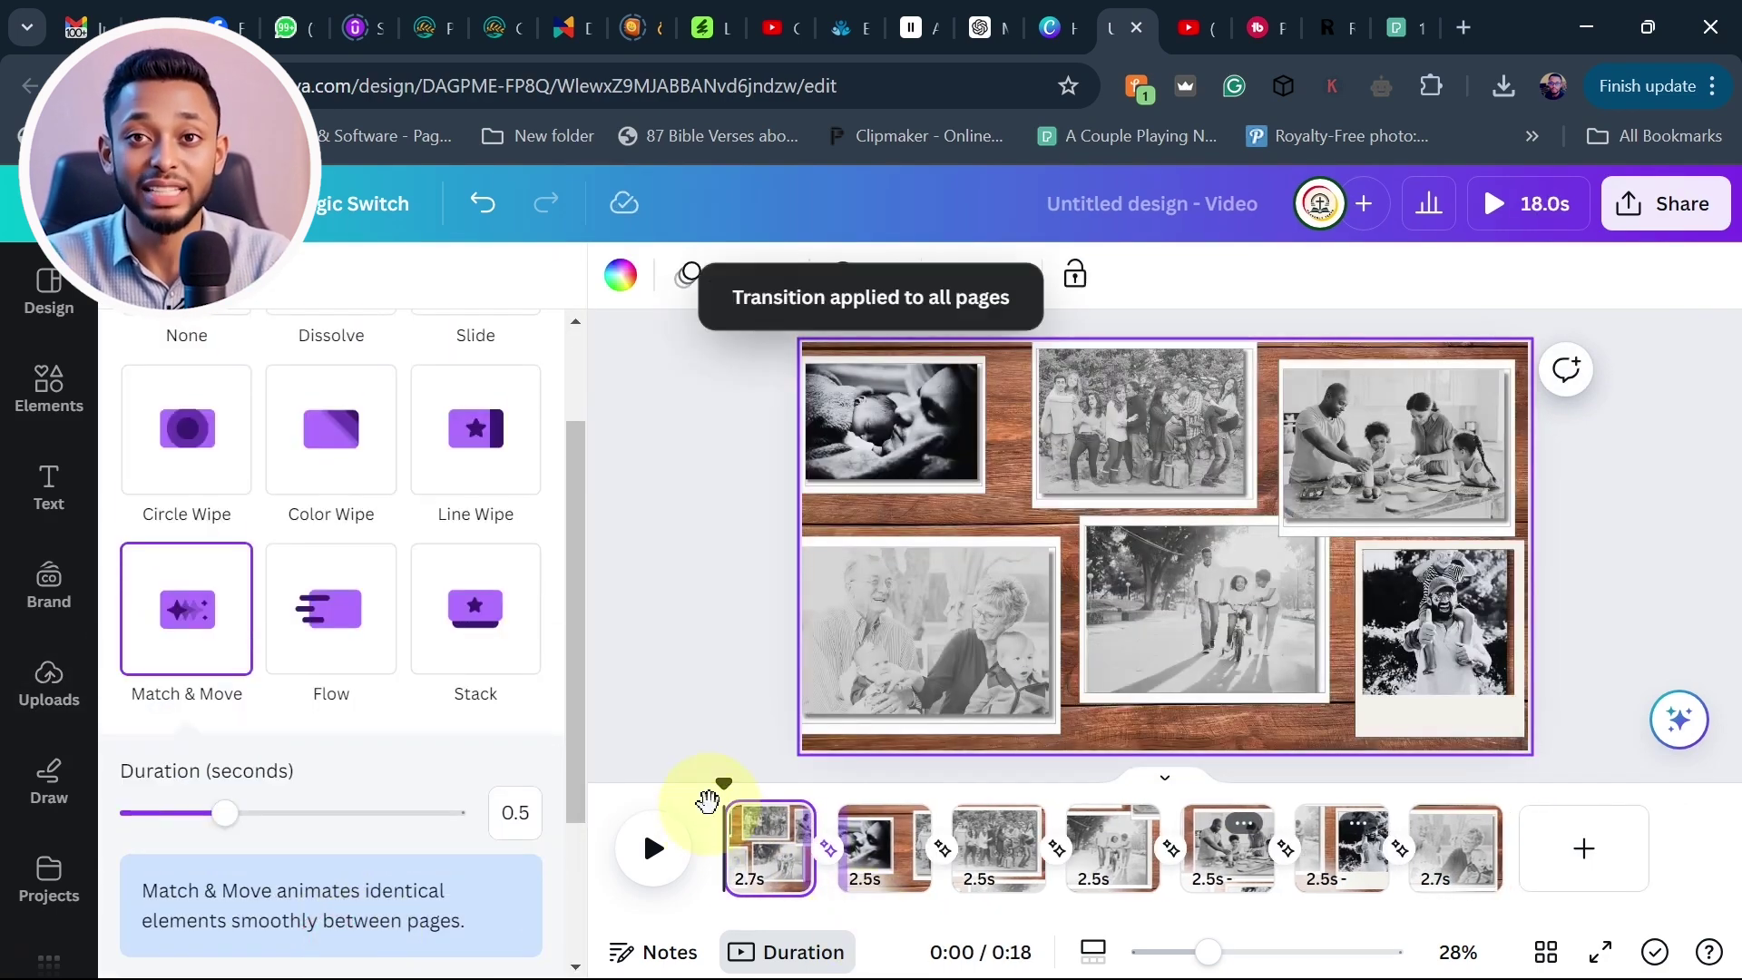
click(652, 847)
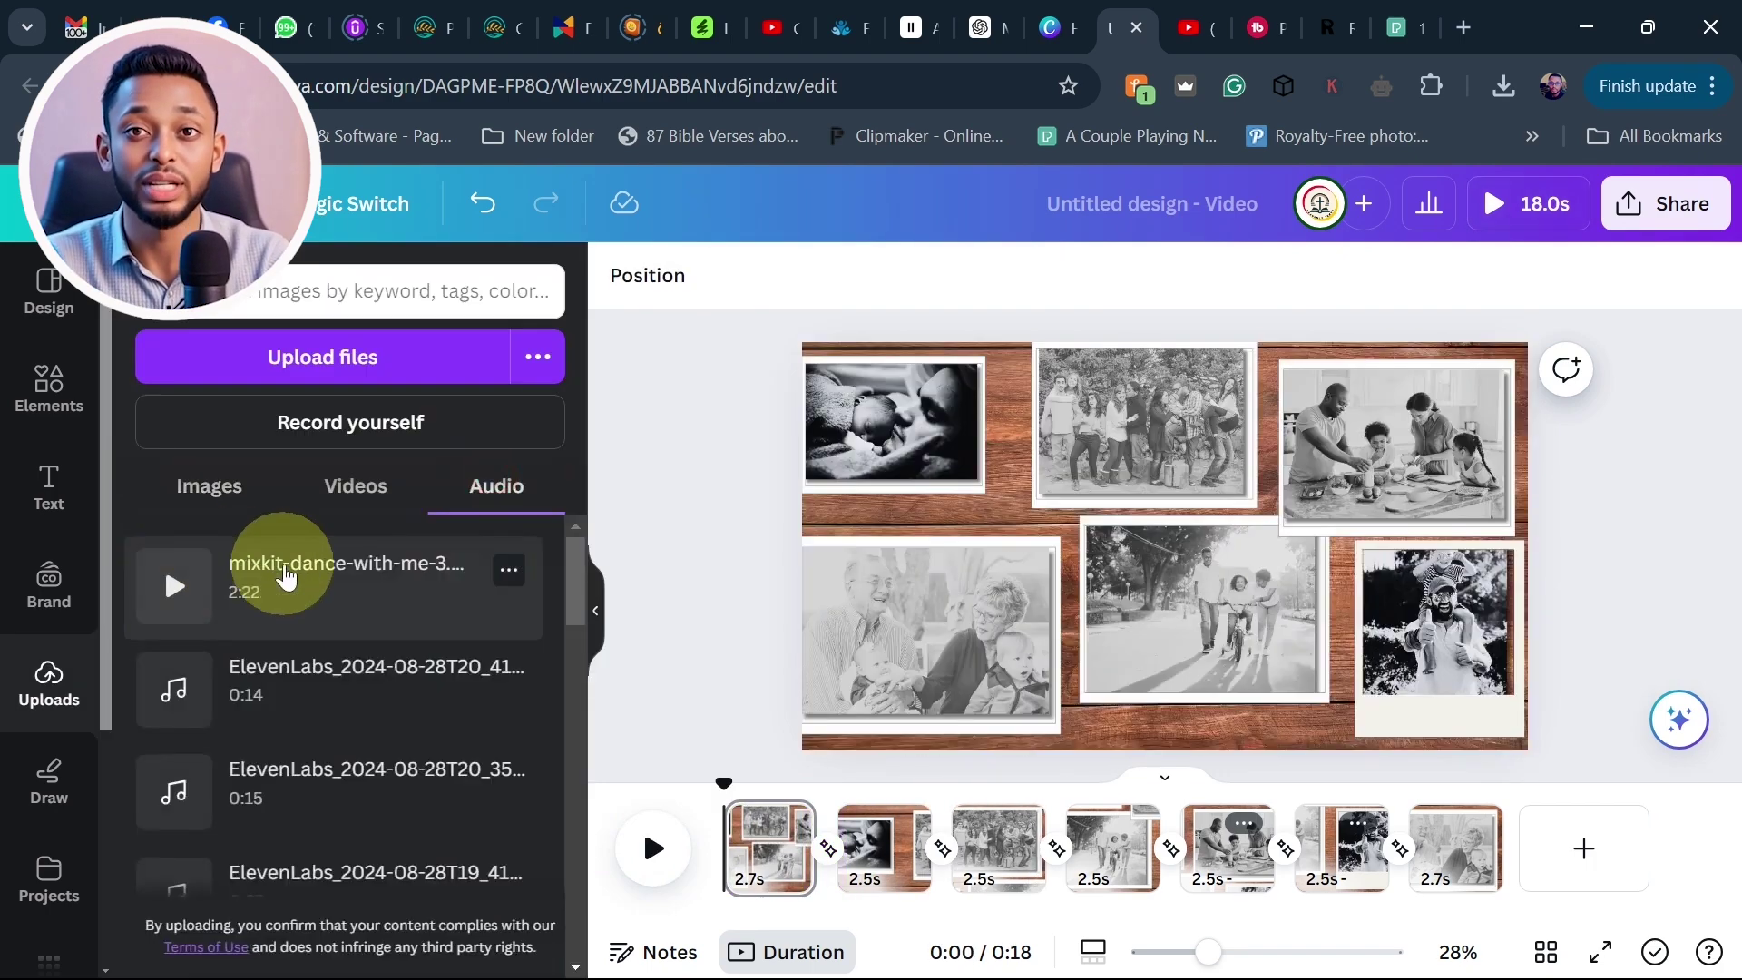
Add the mixkit dance music track and preview the slideshow with it
click(286, 571)
click(652, 823)
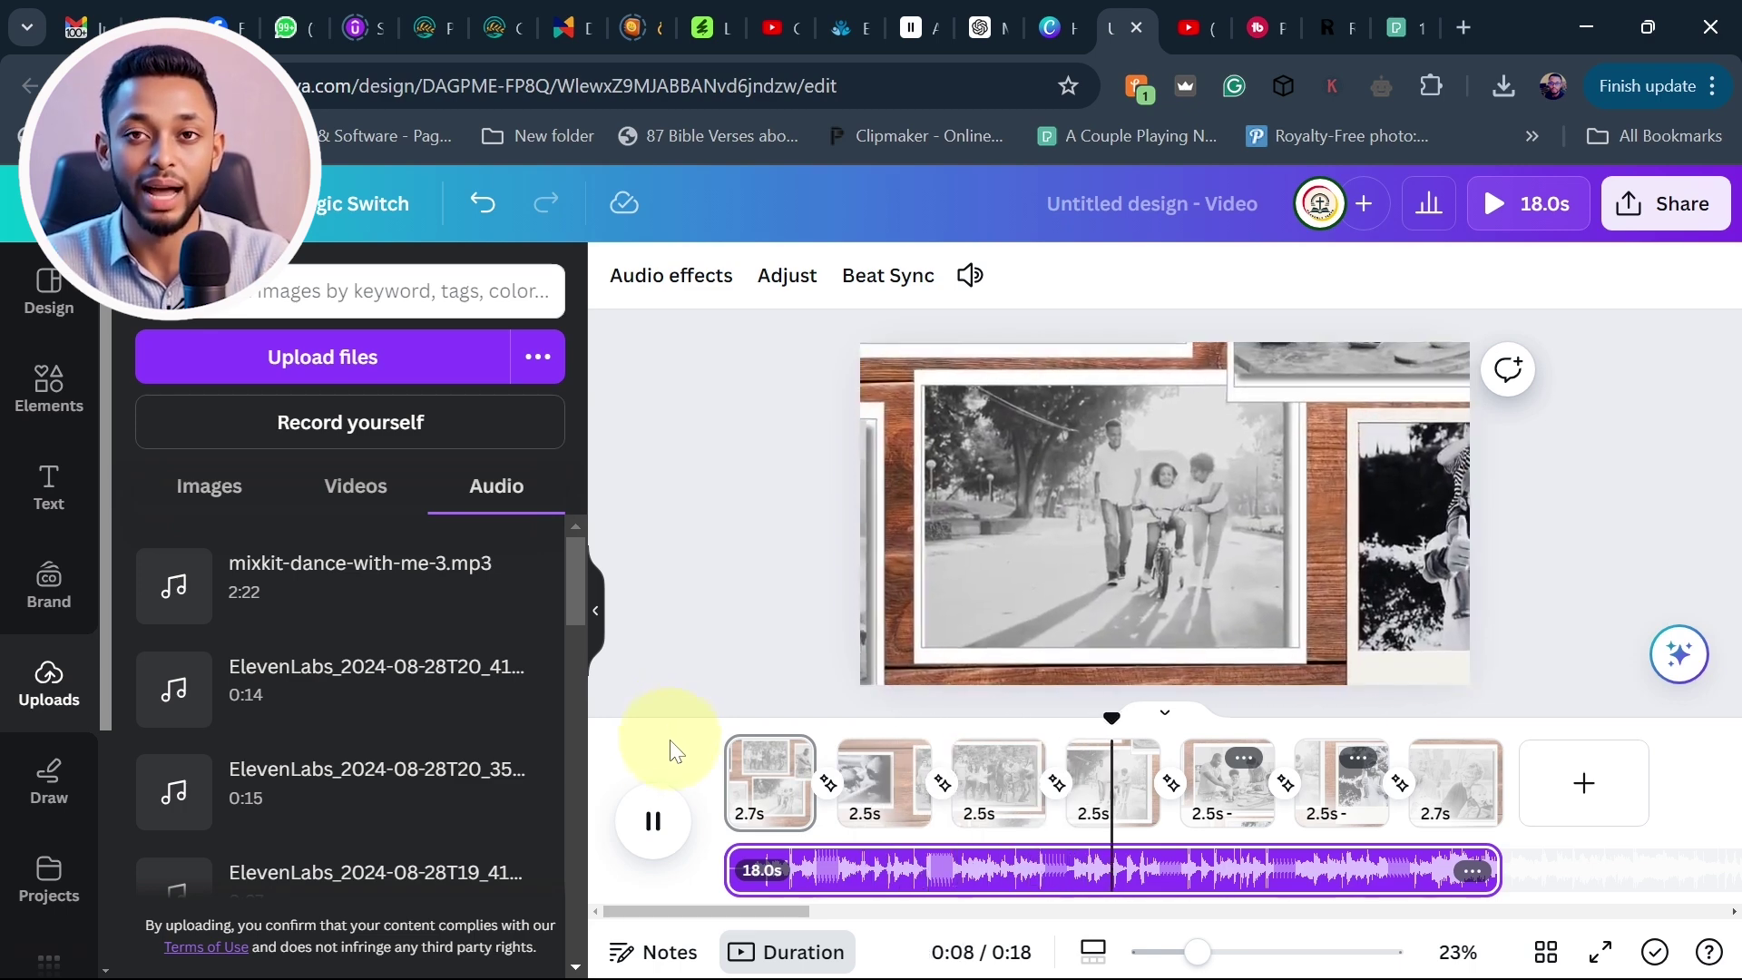
click(654, 820)
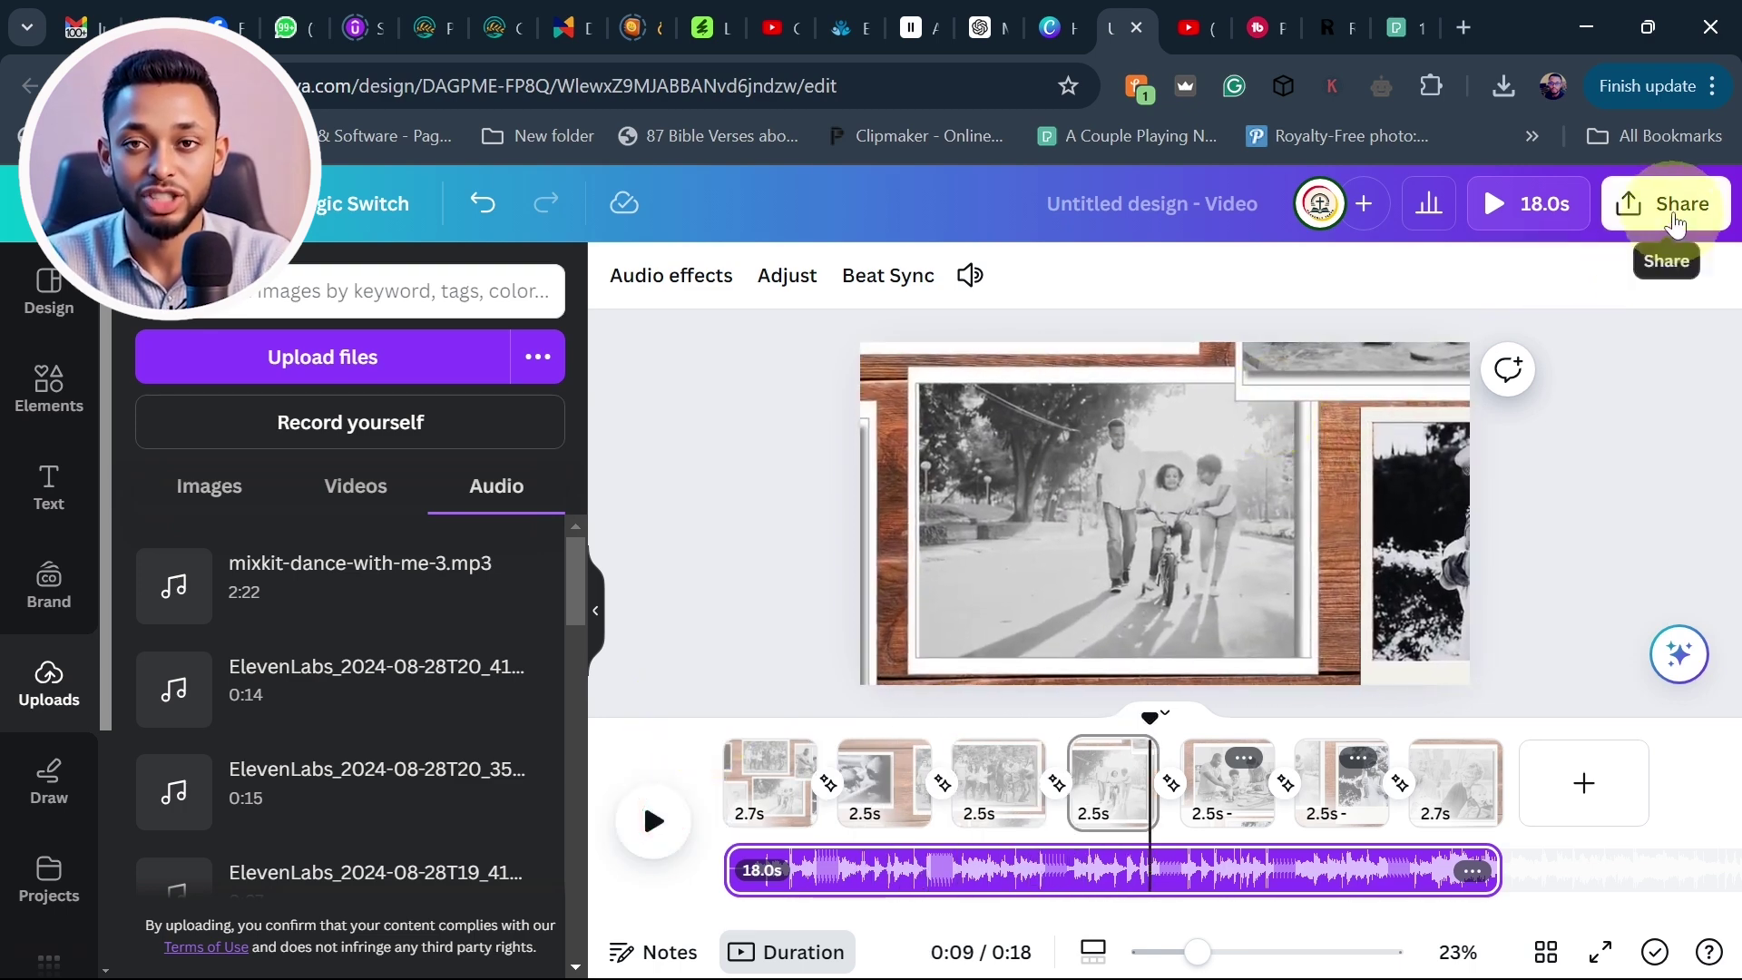
Download the slideshow as an MP4 video
click(1674, 226)
click(1341, 720)
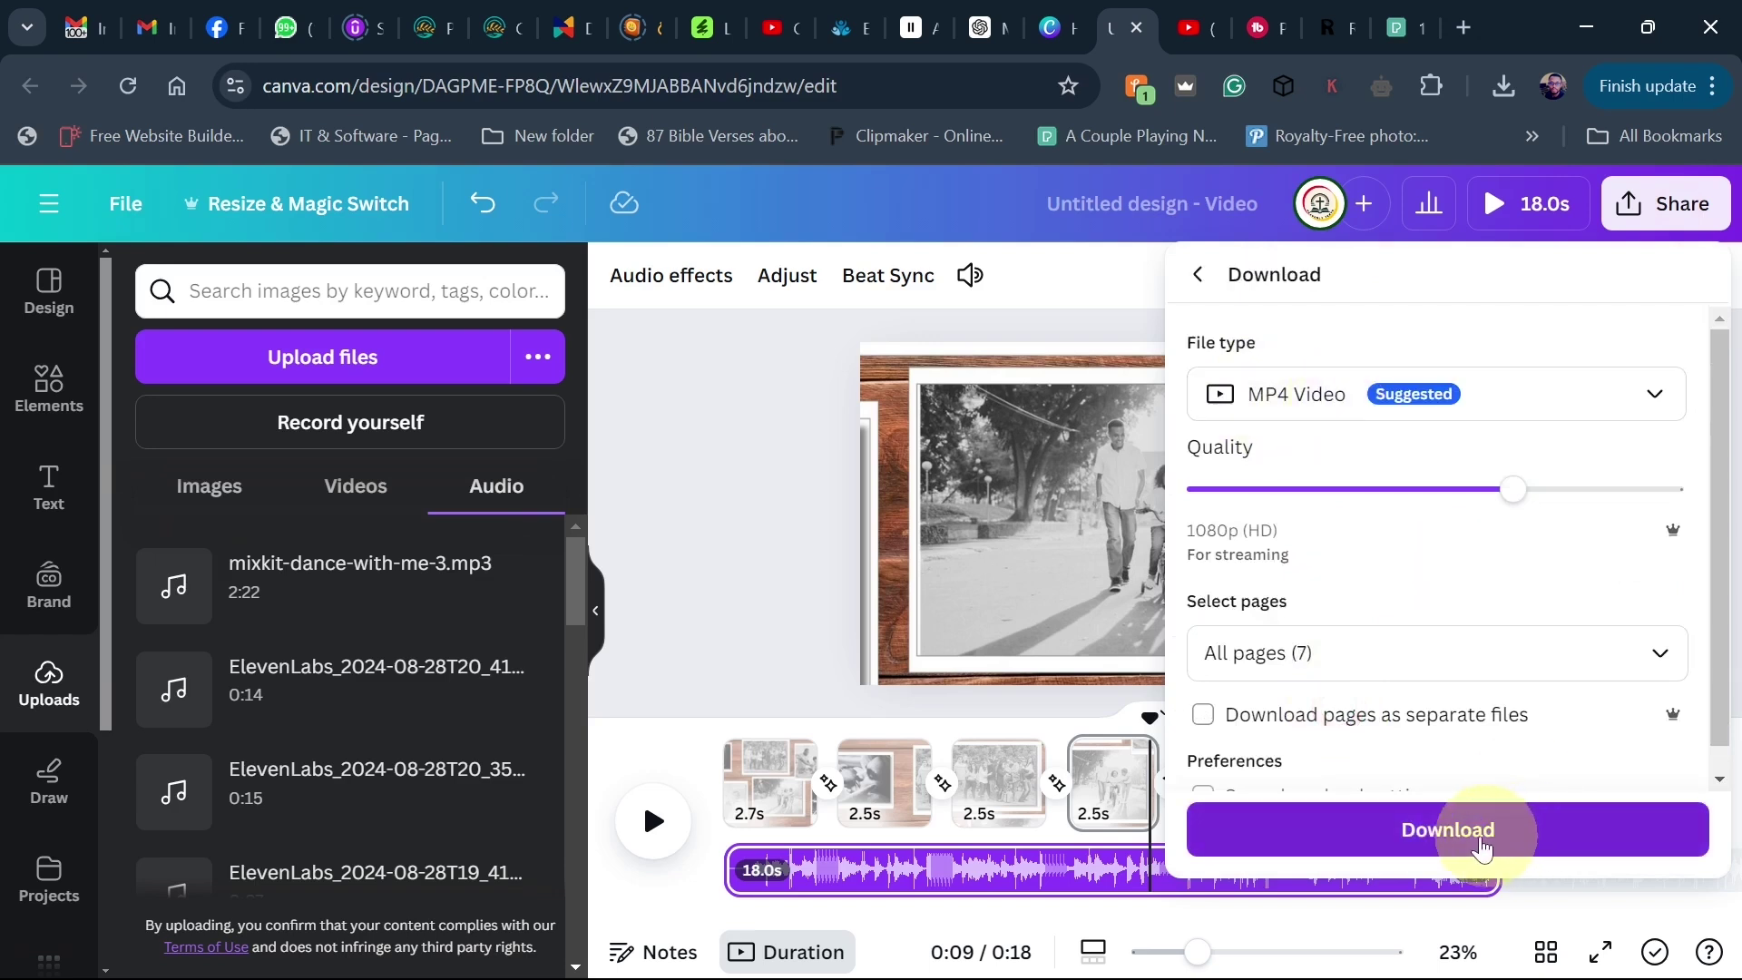
click(712, 511)
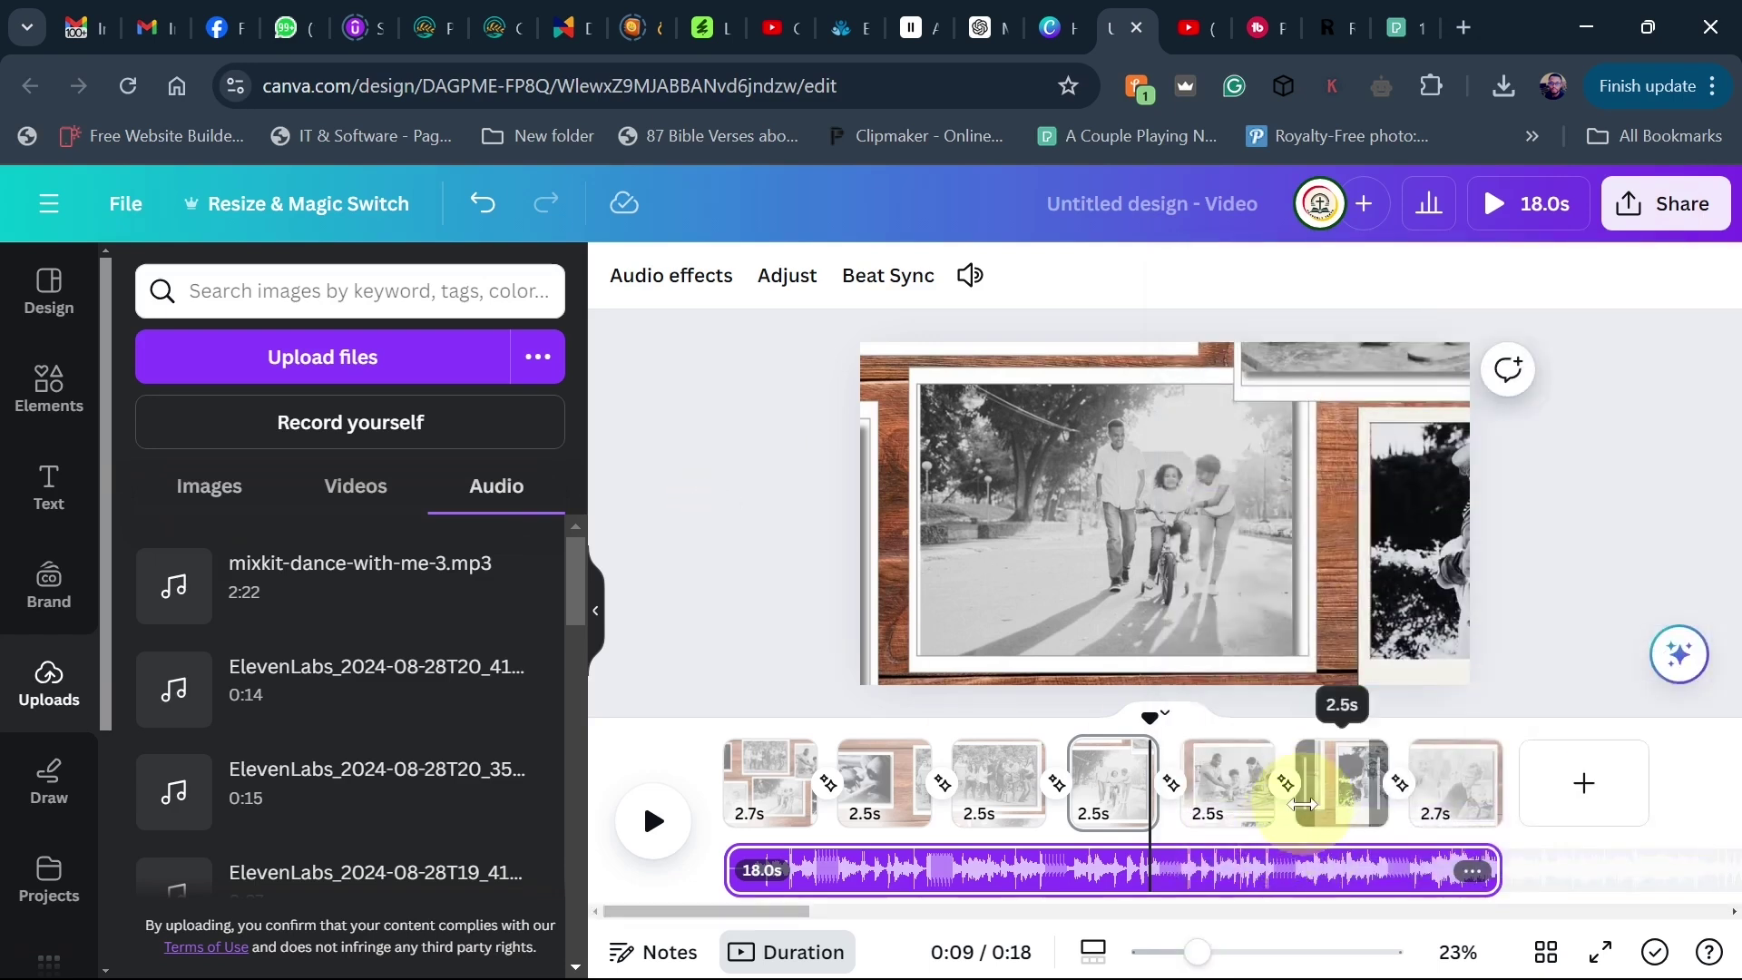